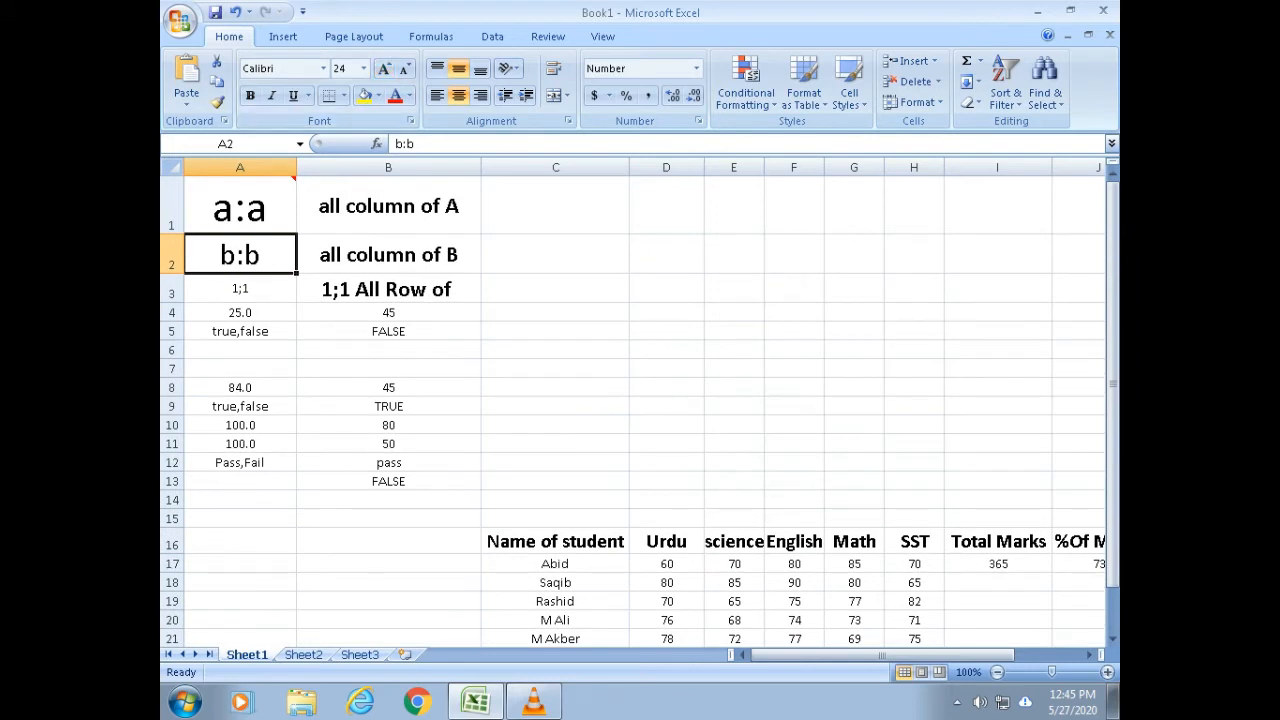
Step: Inspect the sample entries in cells A3, A4 and B4
{"action": "left_click", "coordinate": [240, 312]}
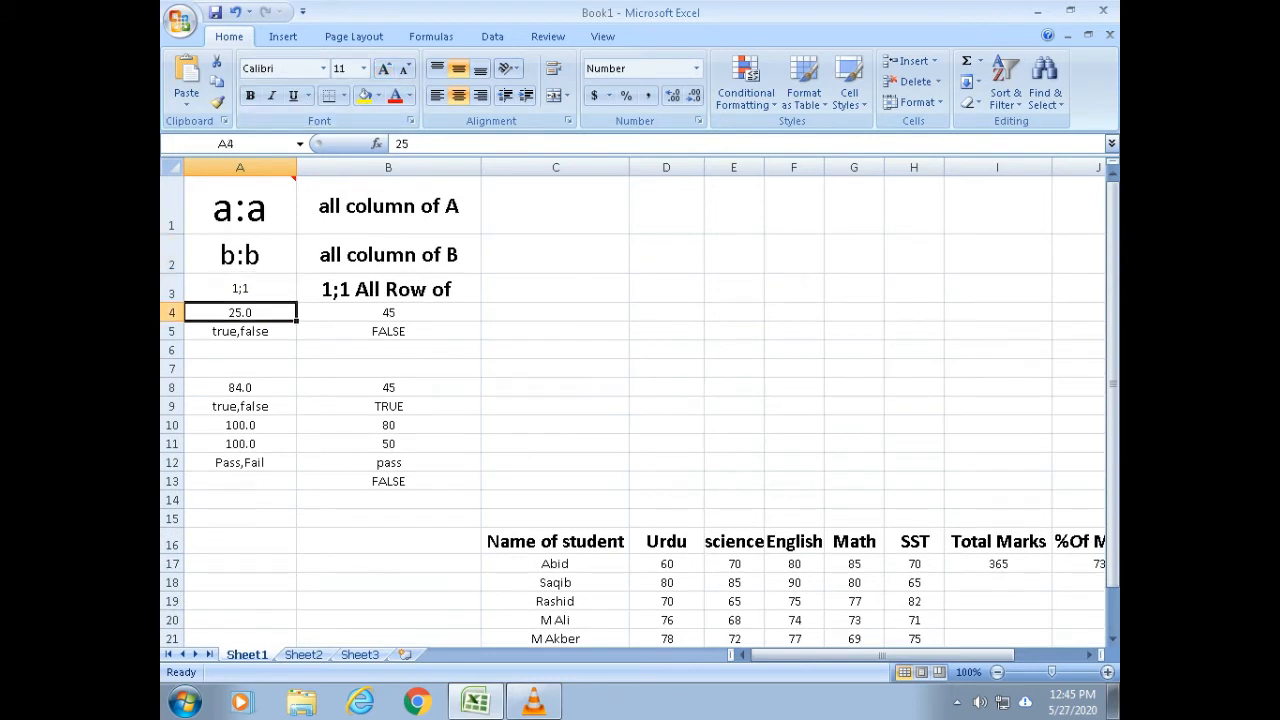
{"action": "left_click", "coordinate": [240, 289]}
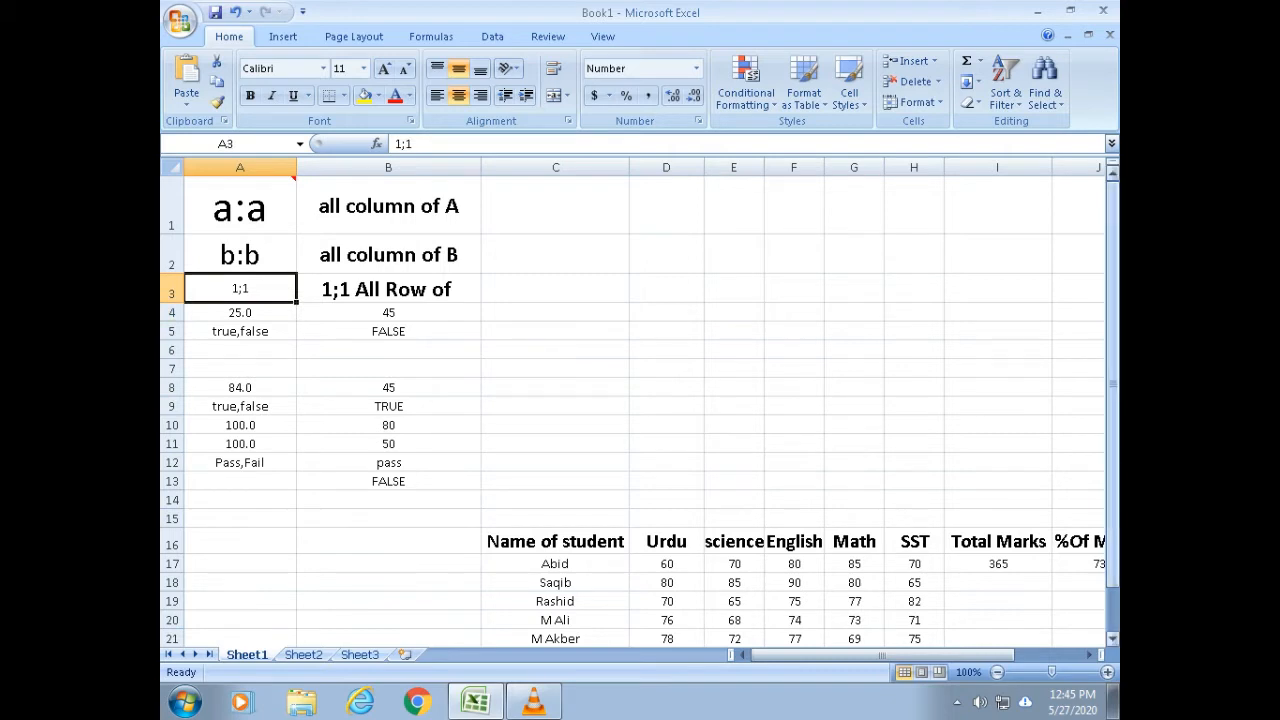
{"action": "left_click_drag", "start_coordinate": [1112, 230], "coordinate": [1112, 252]}
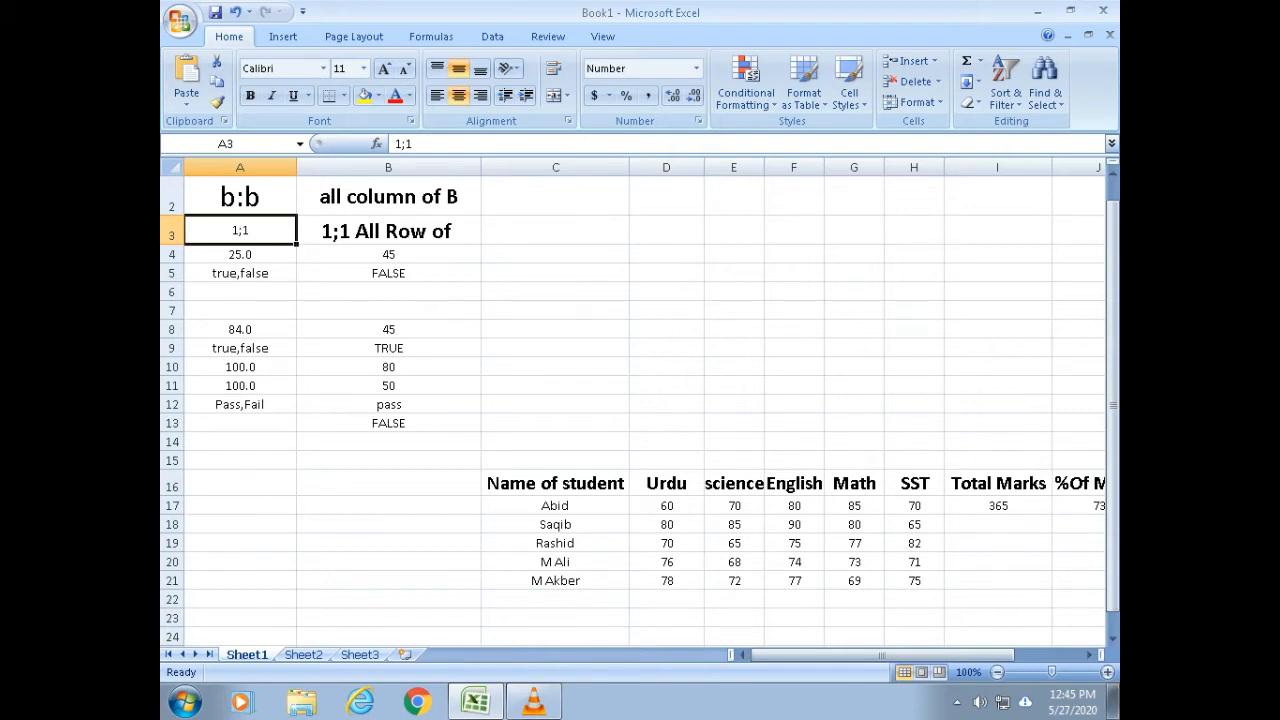
{"action": "left_click", "coordinate": [240, 254]}
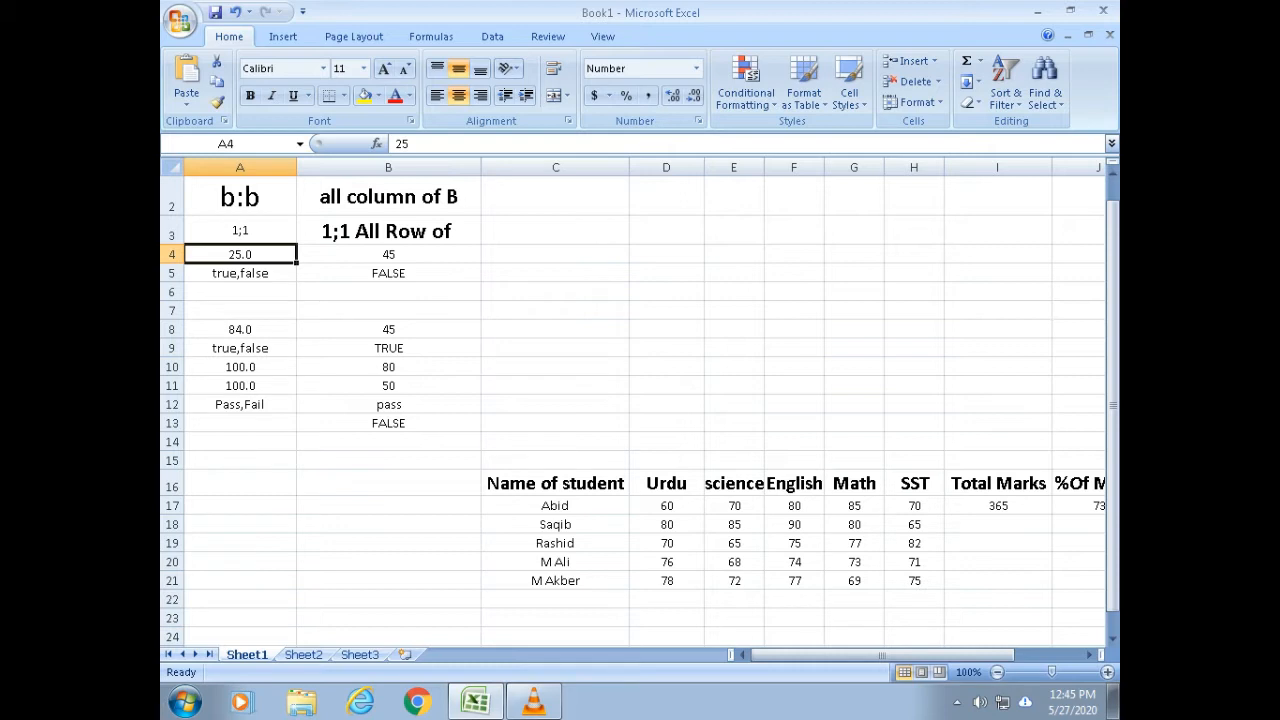
{"action": "left_click", "coordinate": [389, 254]}
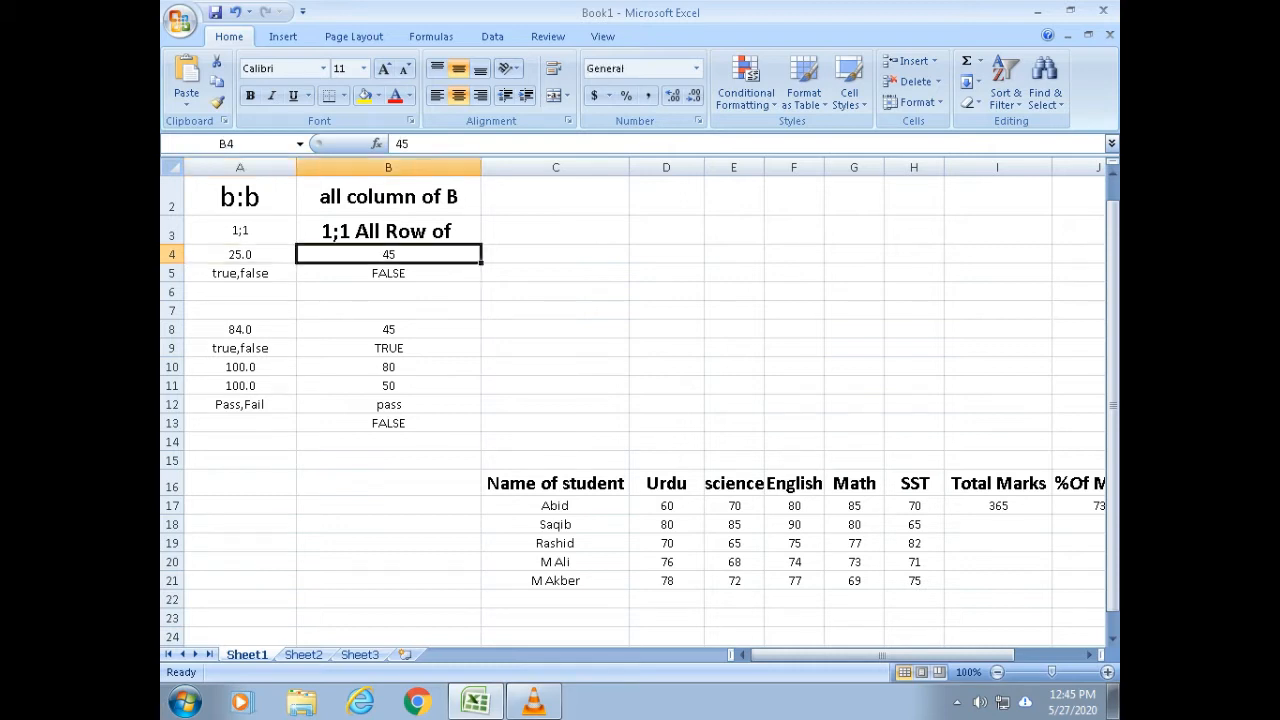
Step: Enlarge the true,false label in A5 to font size 20 and the IF result in B5 to size 14
{"action": "left_click", "coordinate": [240, 273]}
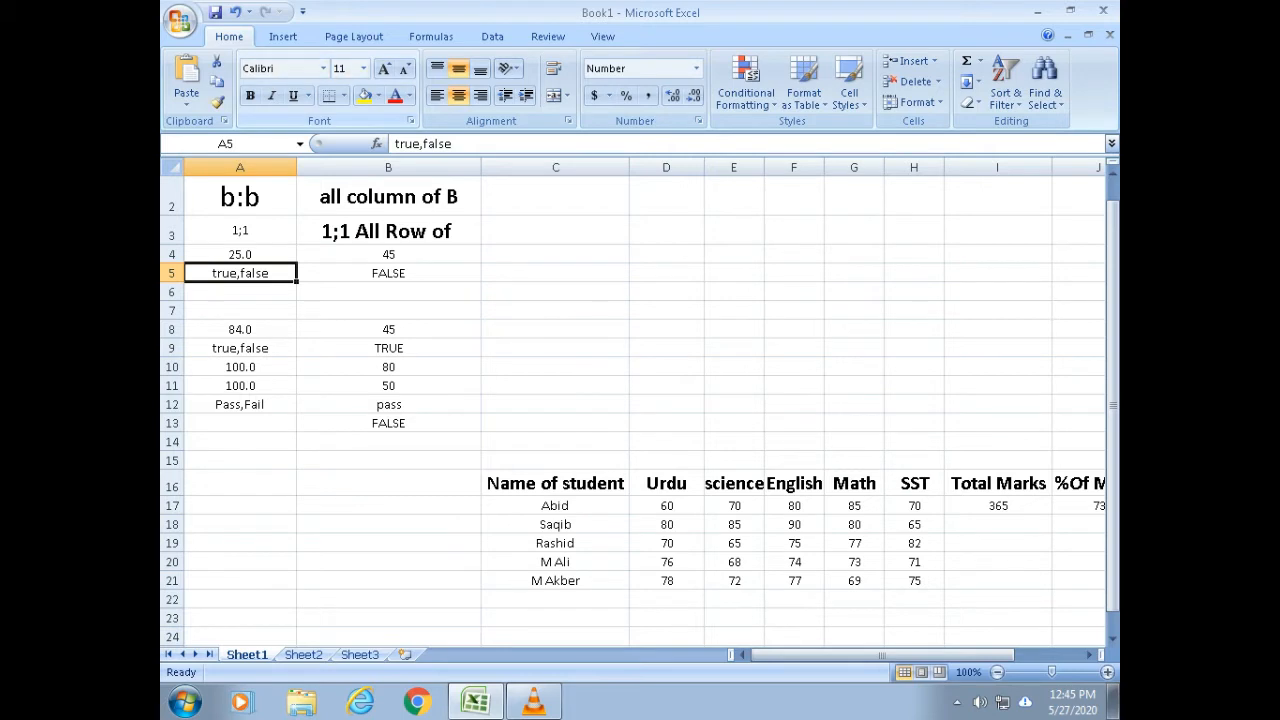
{"action": "left_click", "coordinate": [384, 68]}
{"action": "left_click", "coordinate": [384, 68]}
{"action": "left_click", "coordinate": [384, 68]}
{"action": "left_click", "coordinate": [384, 68]}
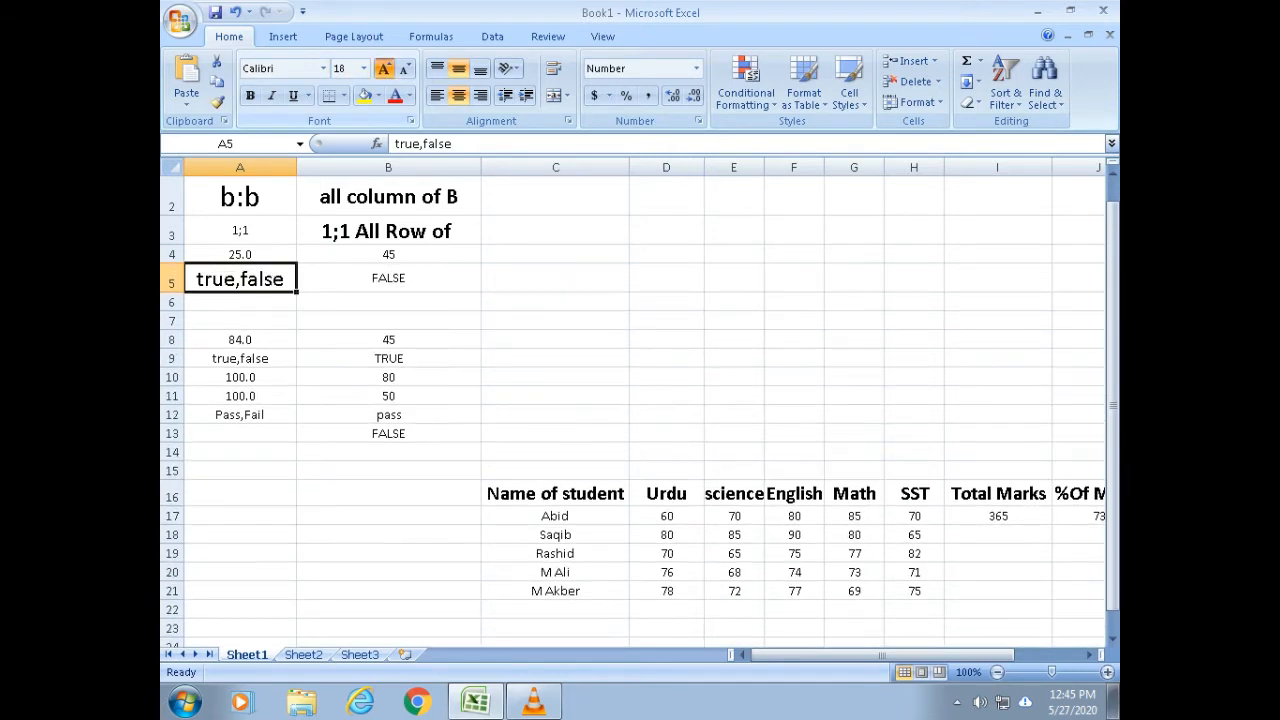
{"action": "left_click", "coordinate": [384, 68]}
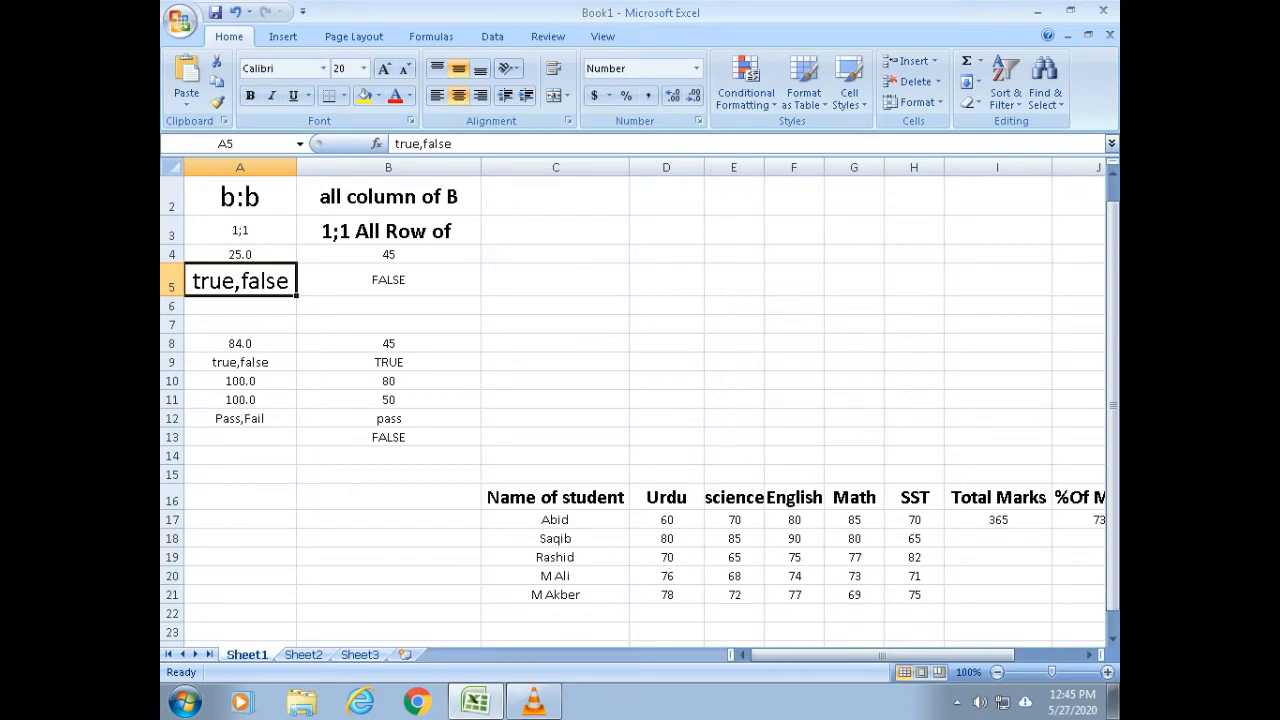
{"action": "left_click", "coordinate": [388, 280]}
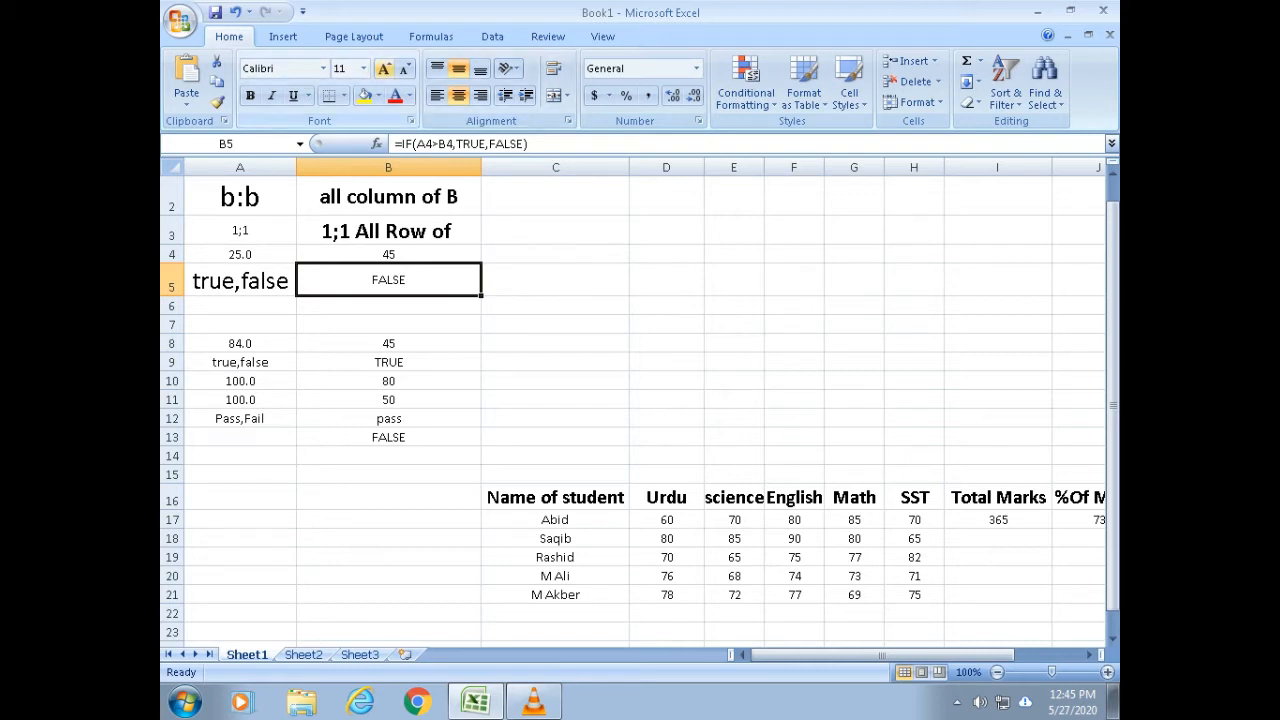
{"action": "left_click", "coordinate": [384, 68]}
{"action": "left_click", "coordinate": [384, 68]}
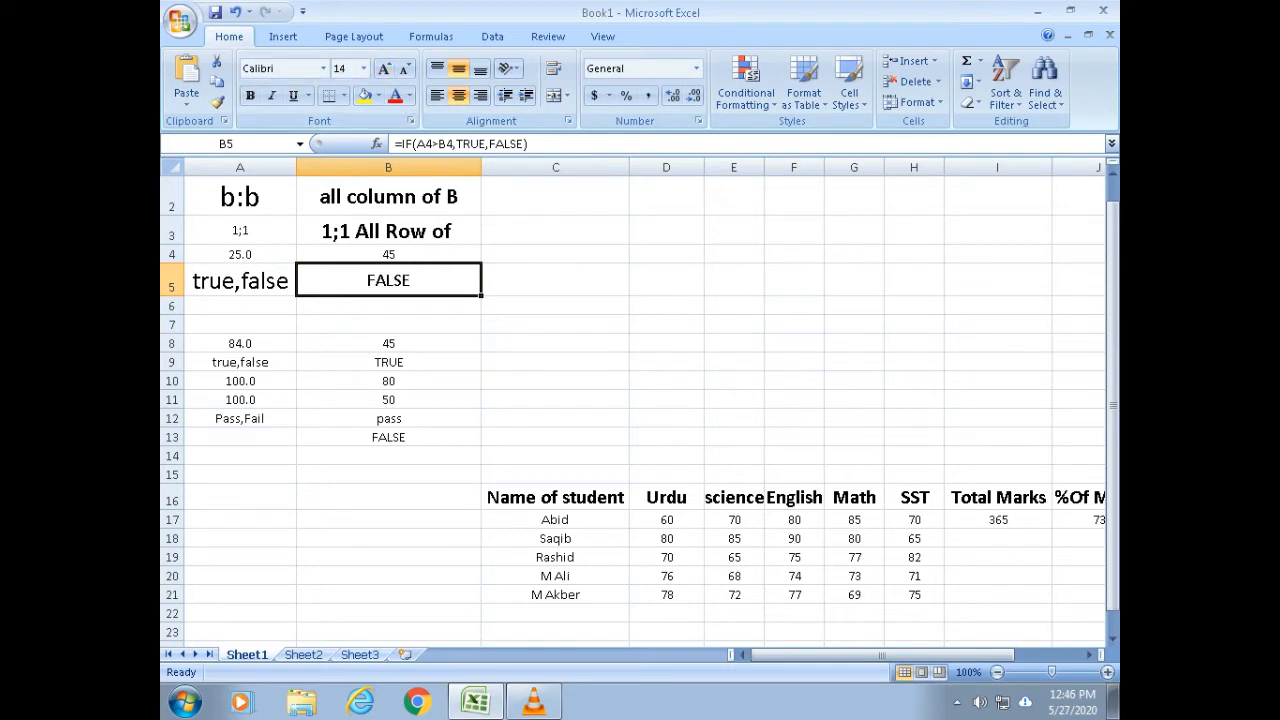
{"action": "left_click", "coordinate": [546, 144]}
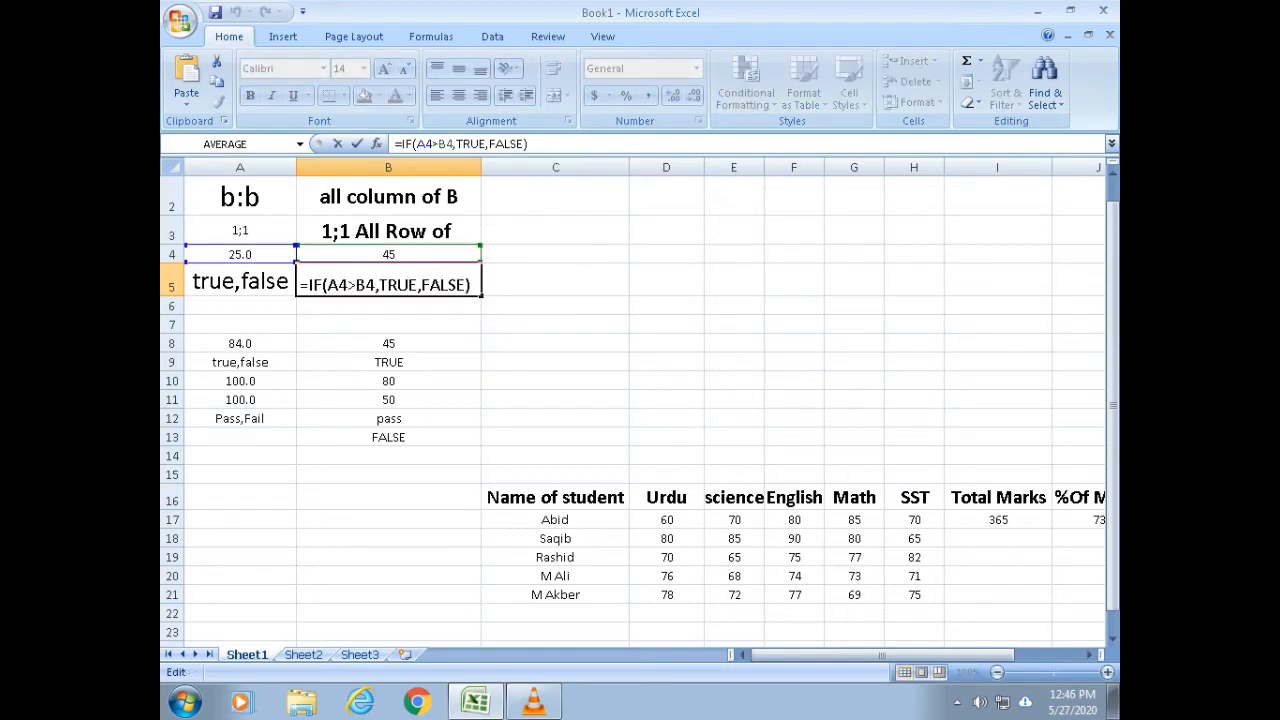
{"action": "left_click_drag", "start_coordinate": [530, 144], "coordinate": [395, 144]}
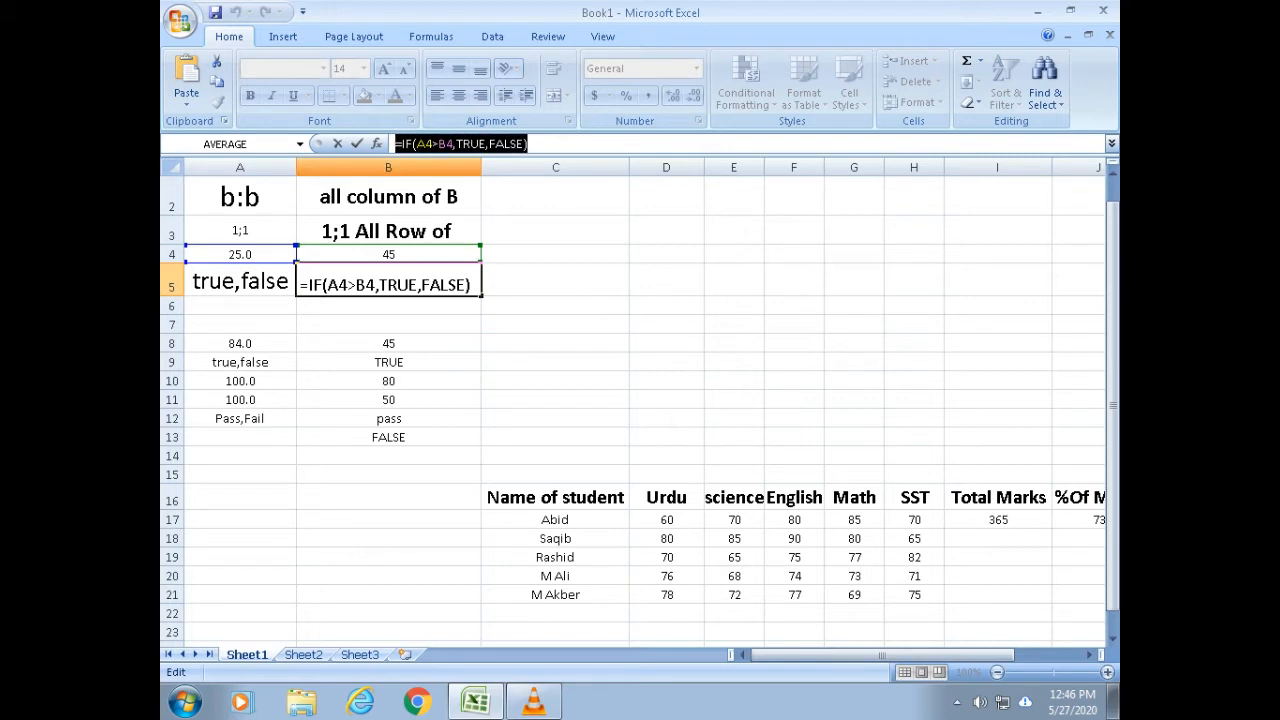
{"action": "left_click", "coordinate": [555, 343]}
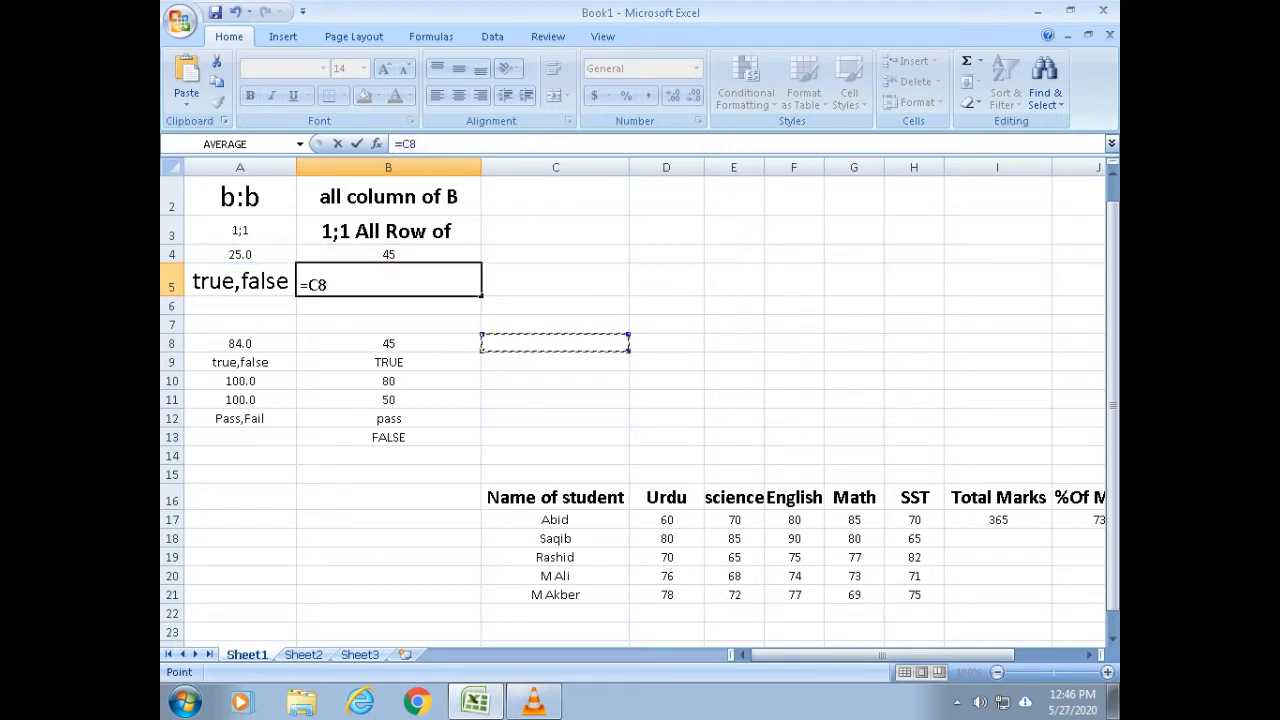
{"action": "left_click", "coordinate": [555, 280]}
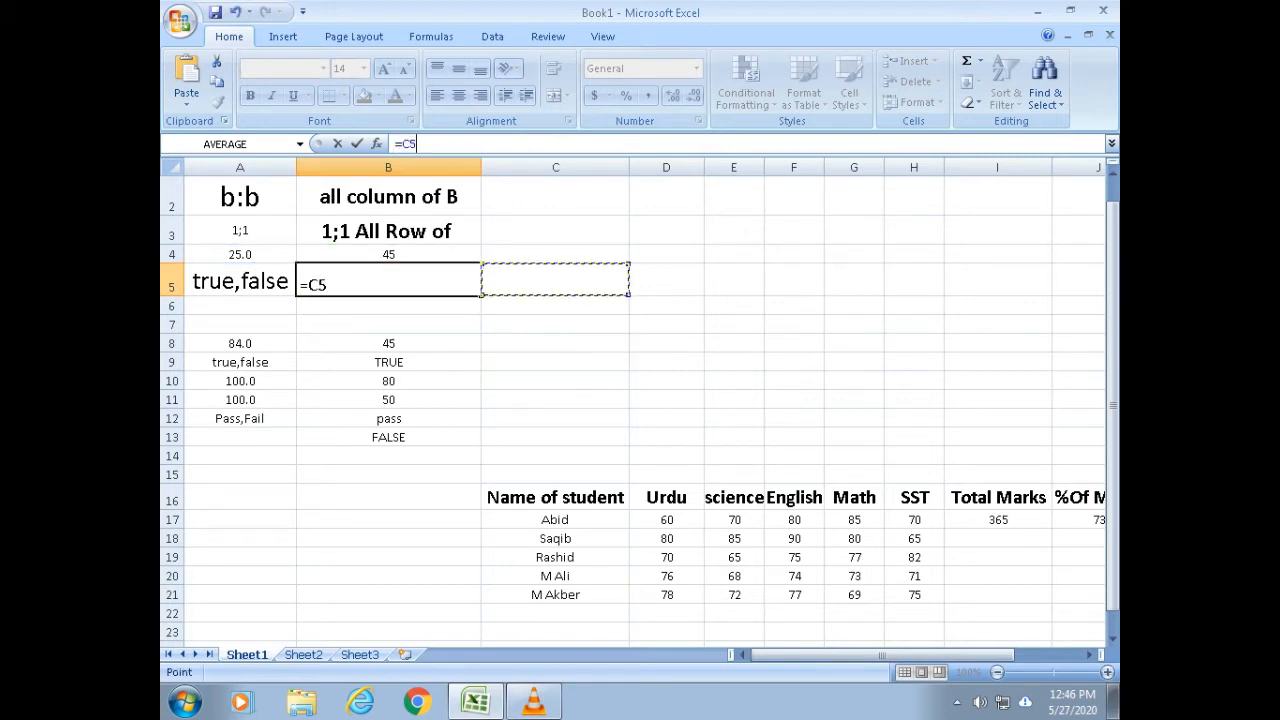
{"action": "key", "text": "ctrl+z"}
{"action": "key", "text": "ctrl+z"}
{"action": "key", "text": "ctrl+z"}
{"action": "key", "text": "ctrl+y"}
{"action": "key", "text": "ctrl+z"}
{"action": "key", "text": "ctrl+y"}
{"action": "key", "text": "Escape"}
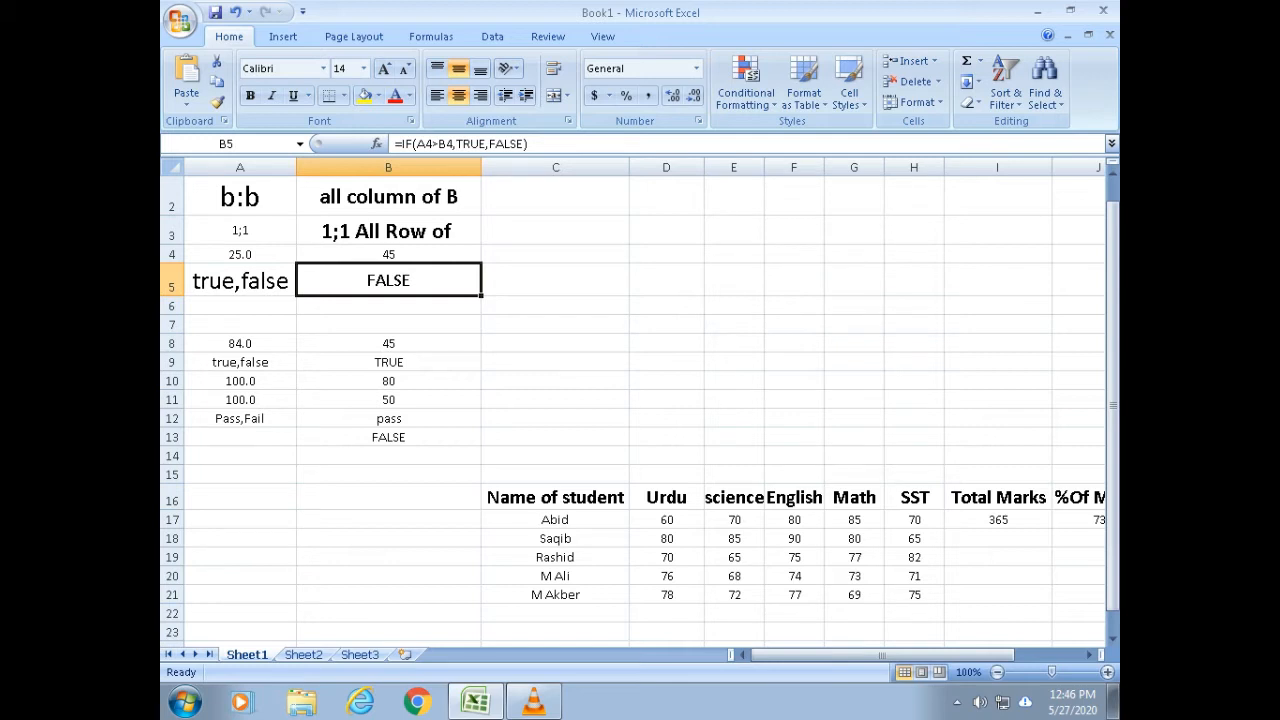
Step: Increase the font size of the number in A8 to 22 and the one in B8 to 16
{"action": "left_click", "coordinate": [240, 343]}
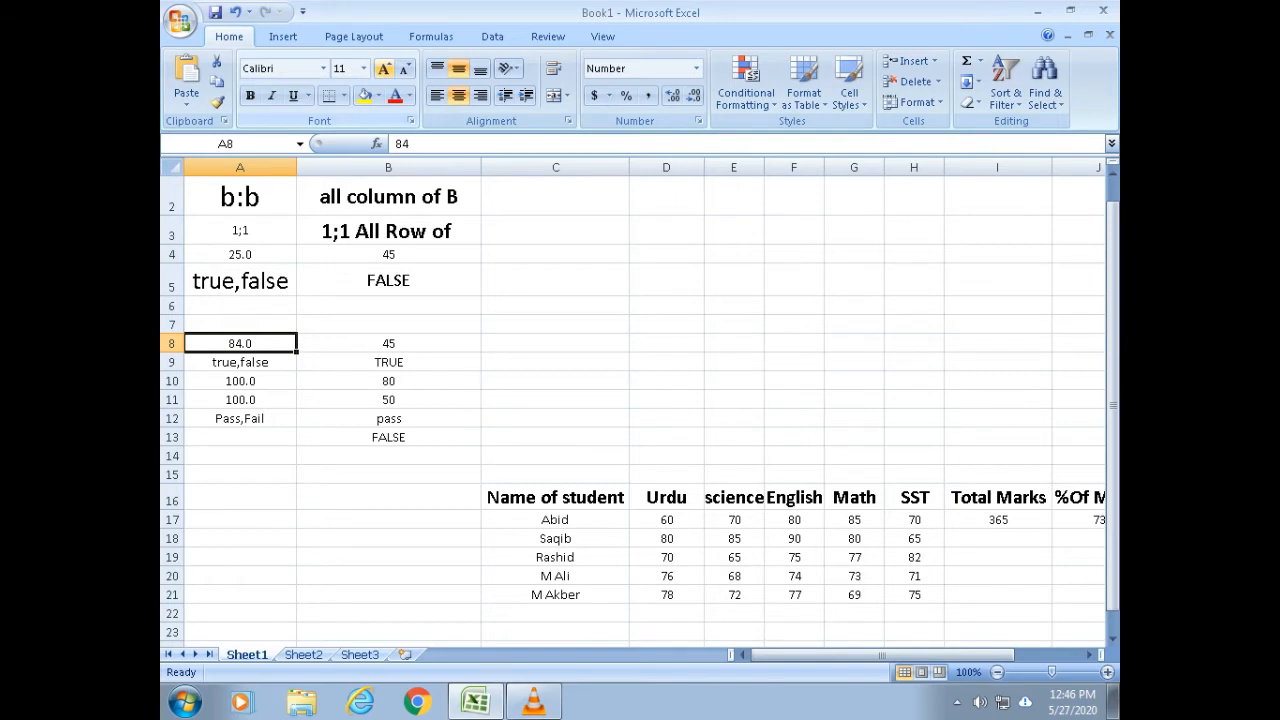
{"action": "left_click", "coordinate": [384, 68]}
{"action": "left_click", "coordinate": [384, 68]}
{"action": "left_click", "coordinate": [384, 68]}
{"action": "left_click", "coordinate": [384, 68]}
{"action": "left_click", "coordinate": [384, 68]}
{"action": "left_click", "coordinate": [384, 68]}
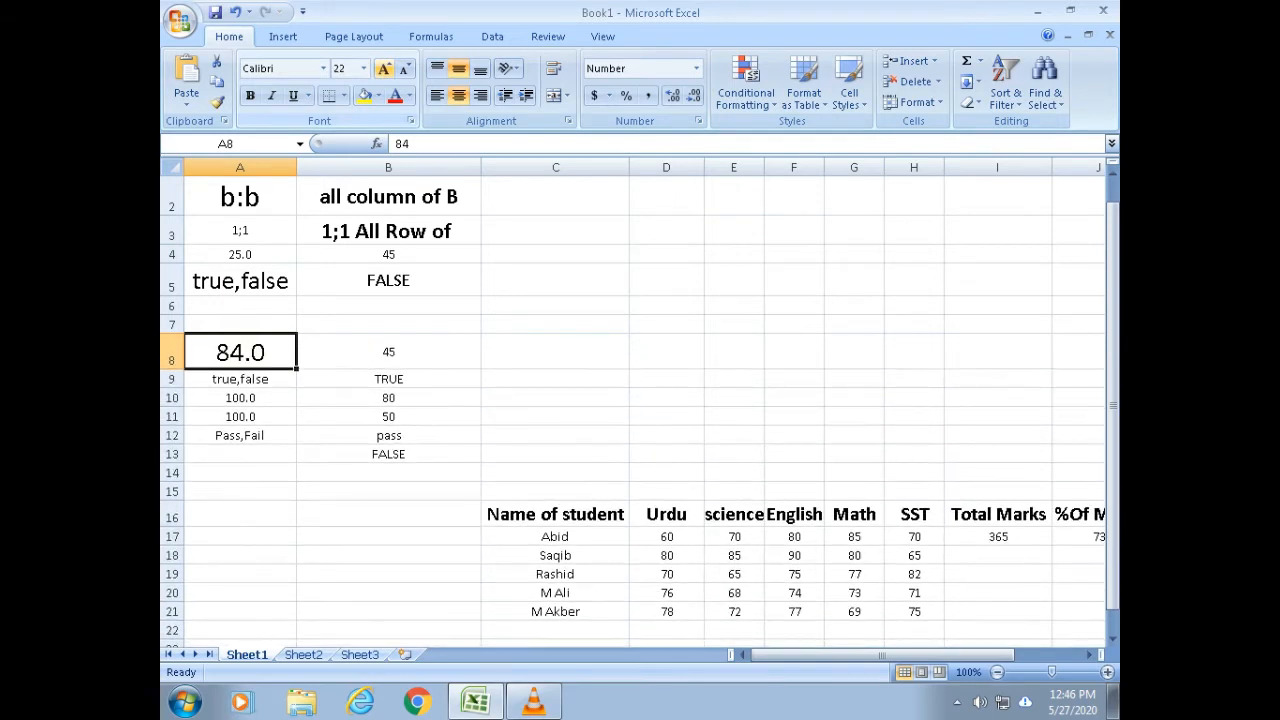
{"action": "left_click", "coordinate": [388, 352]}
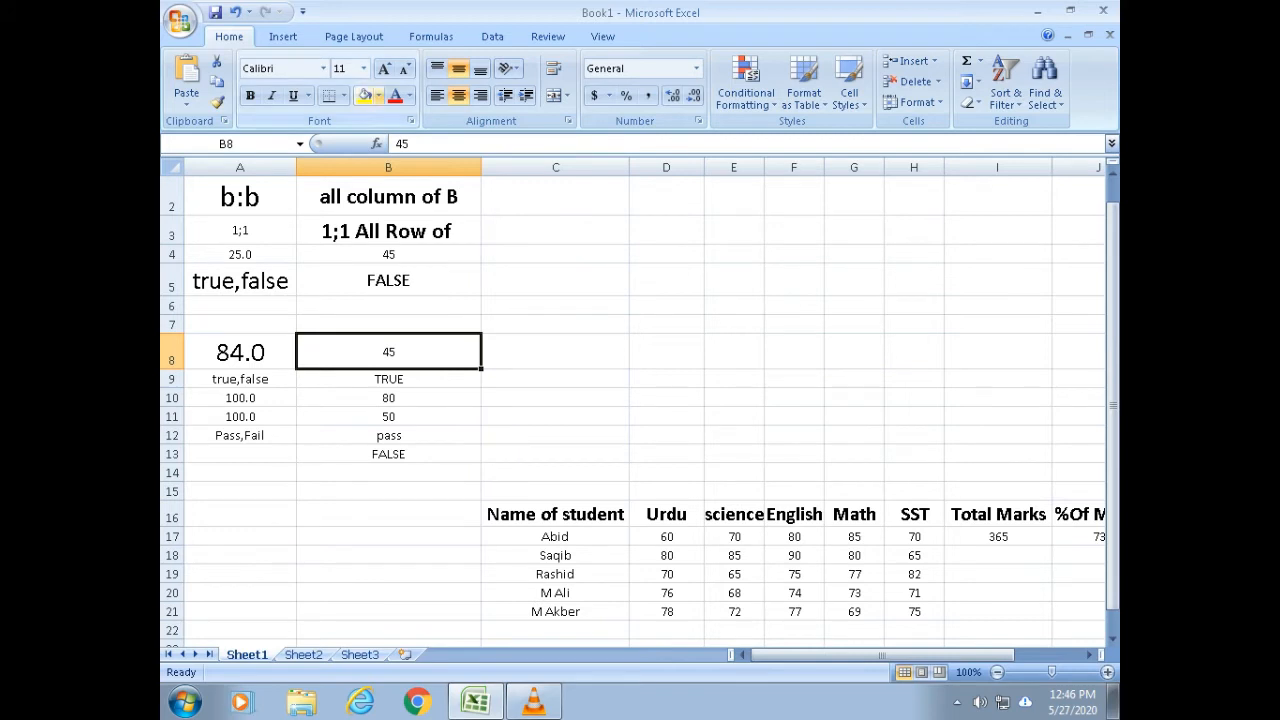
{"action": "left_click", "coordinate": [384, 69]}
{"action": "left_click", "coordinate": [384, 69]}
{"action": "left_click", "coordinate": [384, 69]}
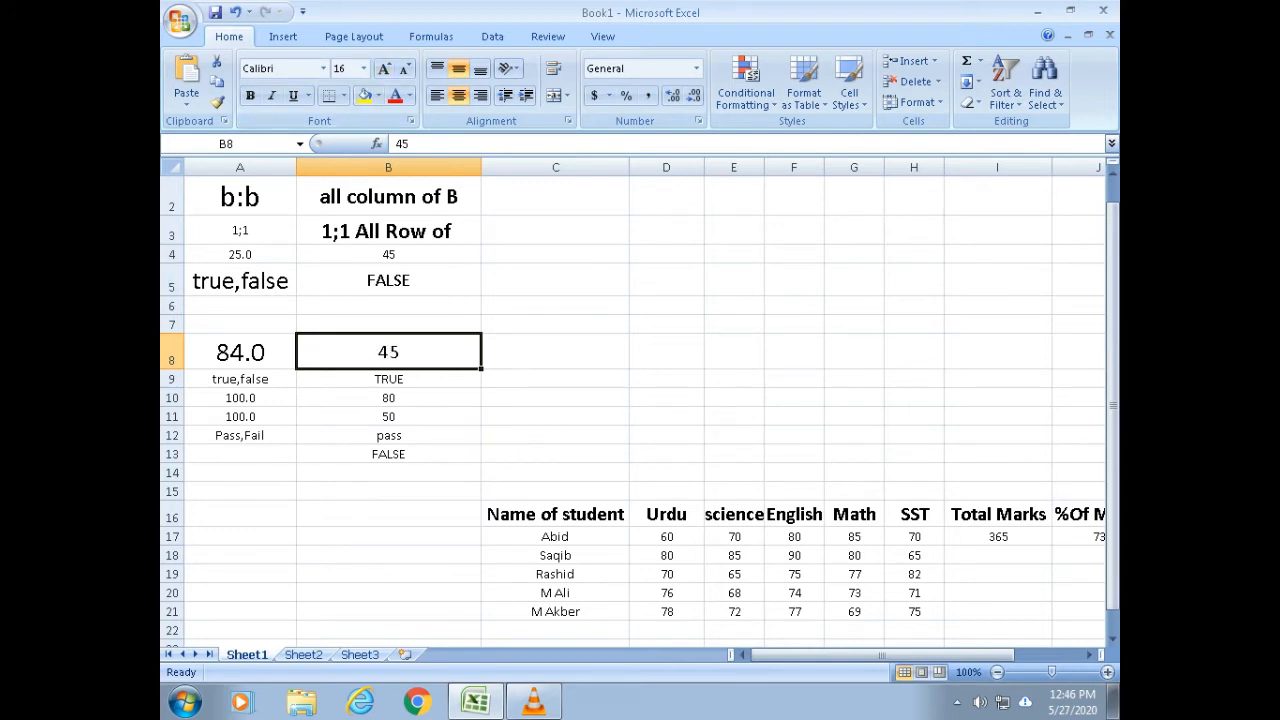
Step: Check the IF formula in B9 and set the font size of cell A10 to 18
{"action": "left_click", "coordinate": [240, 379]}
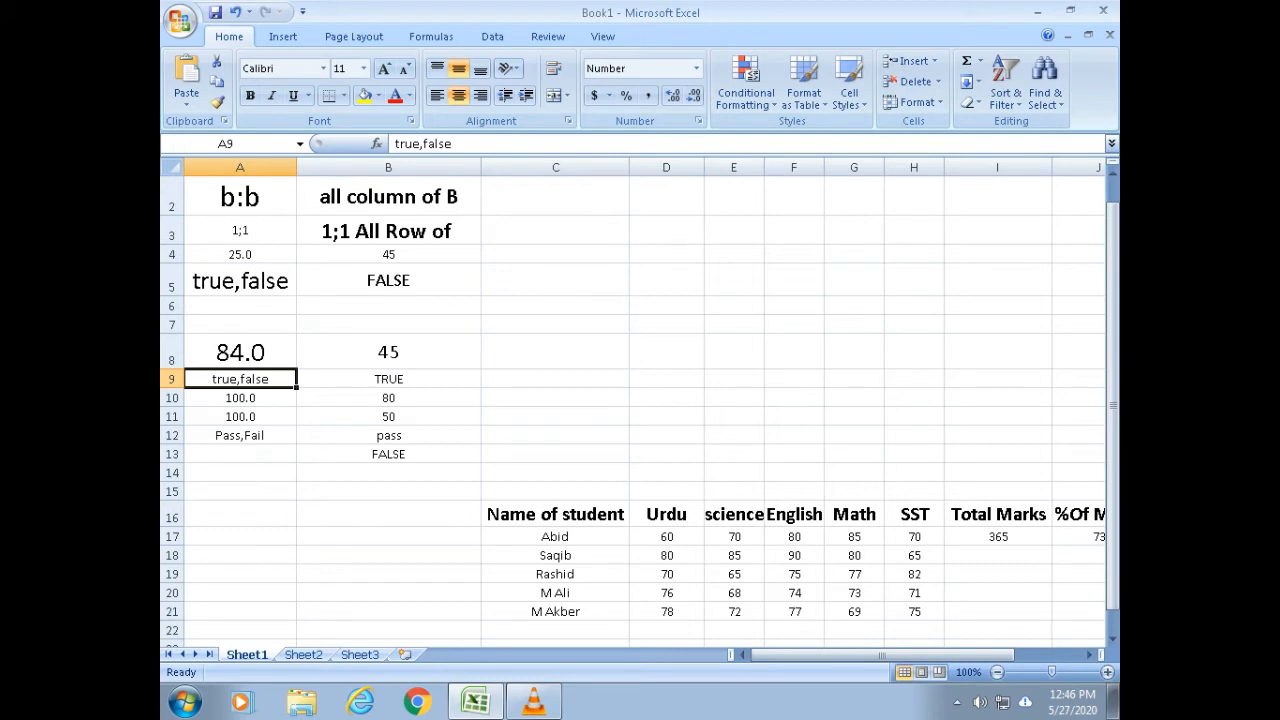
{"action": "left_click", "coordinate": [388, 379]}
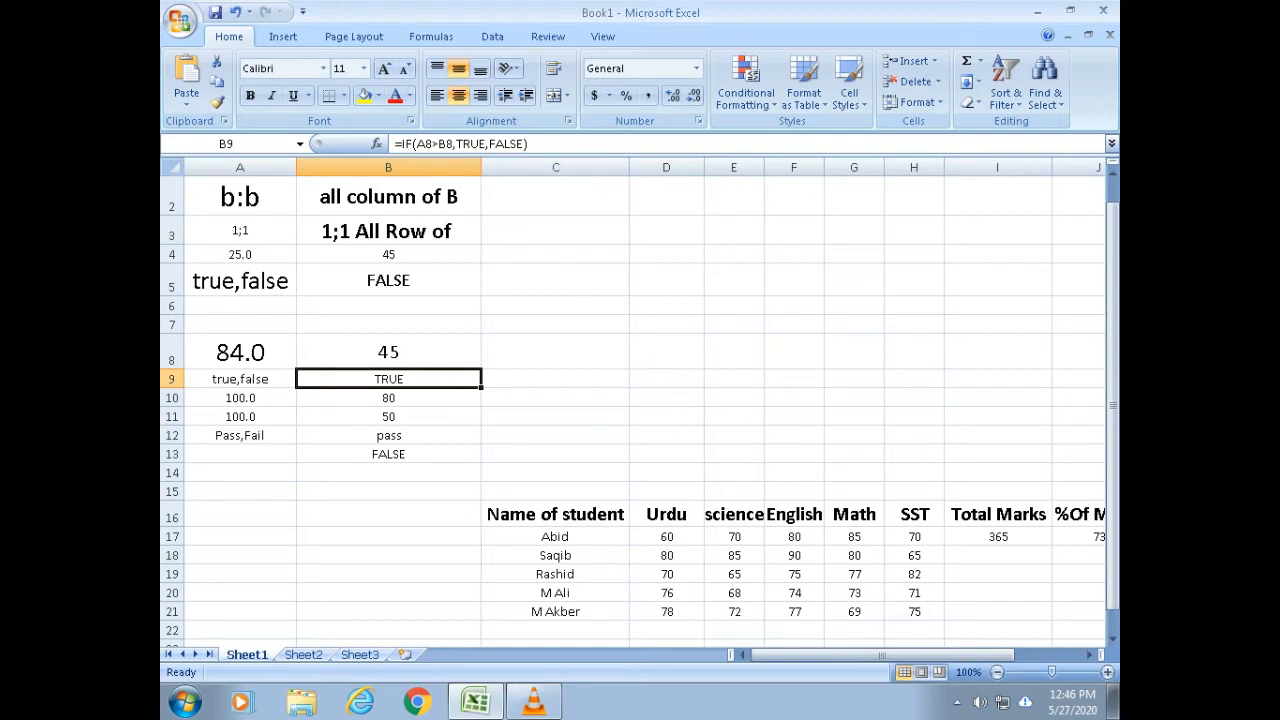
{"action": "left_click", "coordinate": [240, 398]}
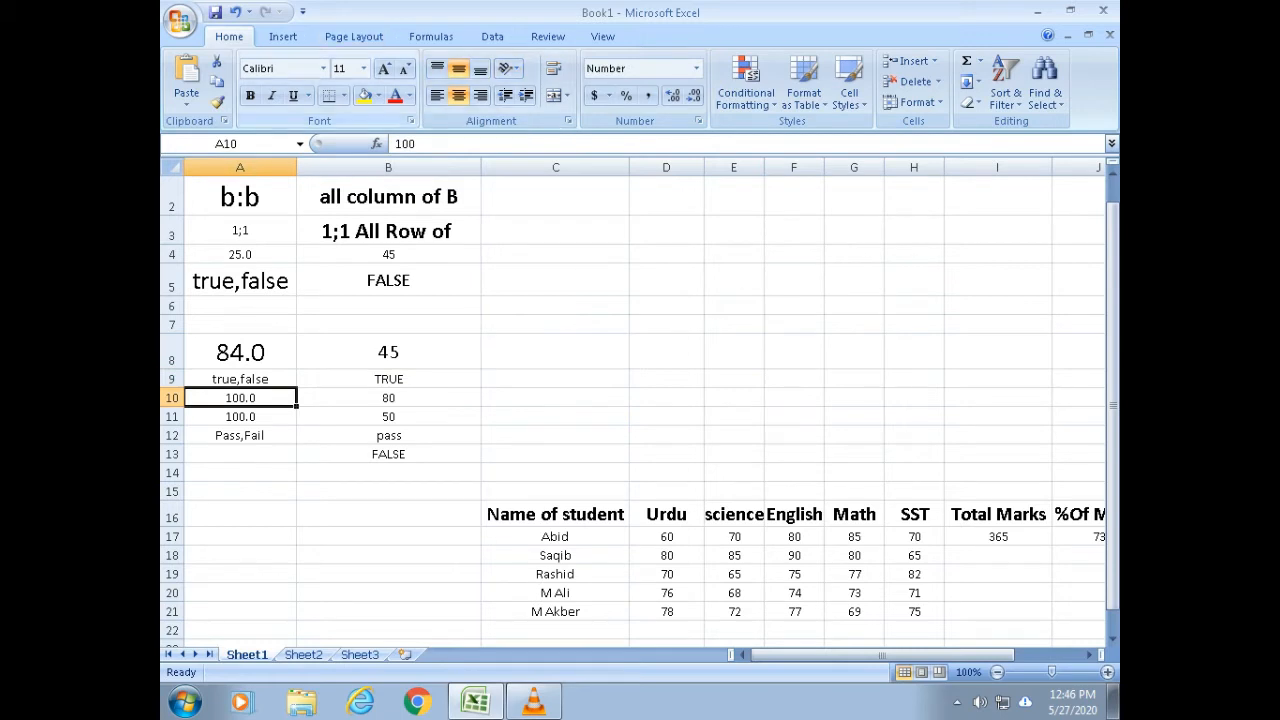
{"action": "left_click", "coordinate": [384, 69]}
{"action": "left_click", "coordinate": [384, 69]}
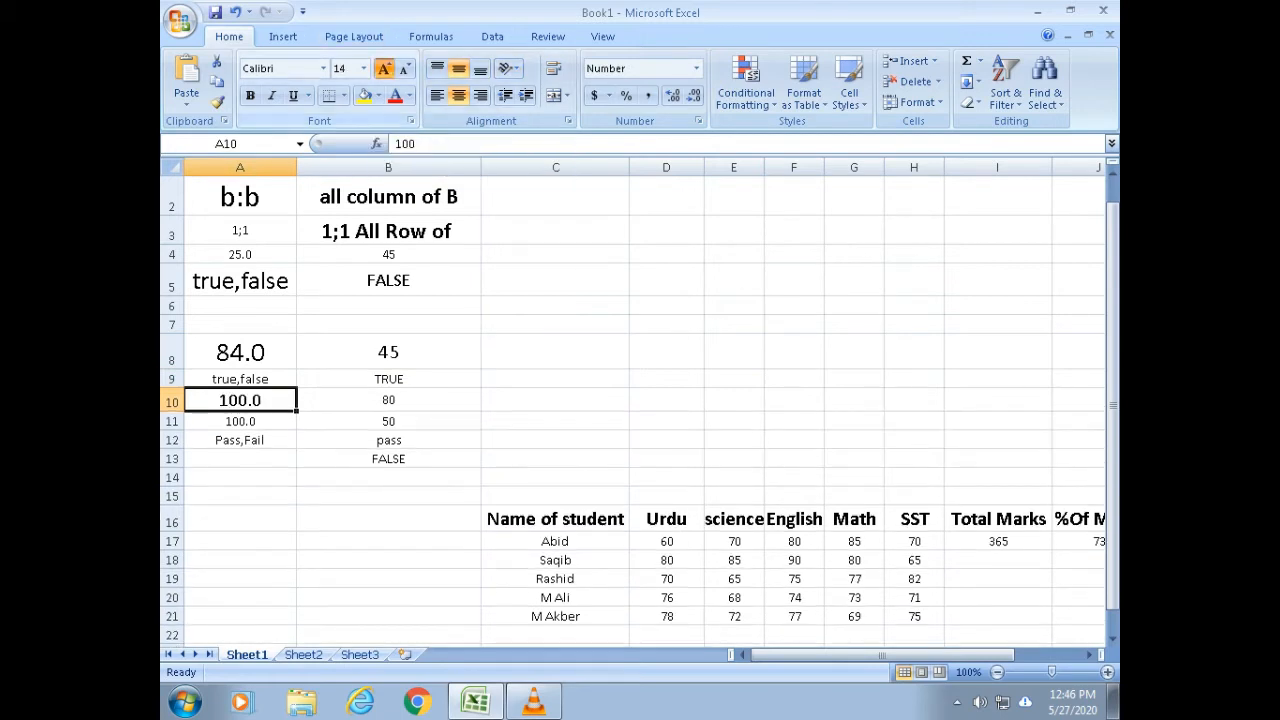
{"action": "left_click", "coordinate": [384, 69]}
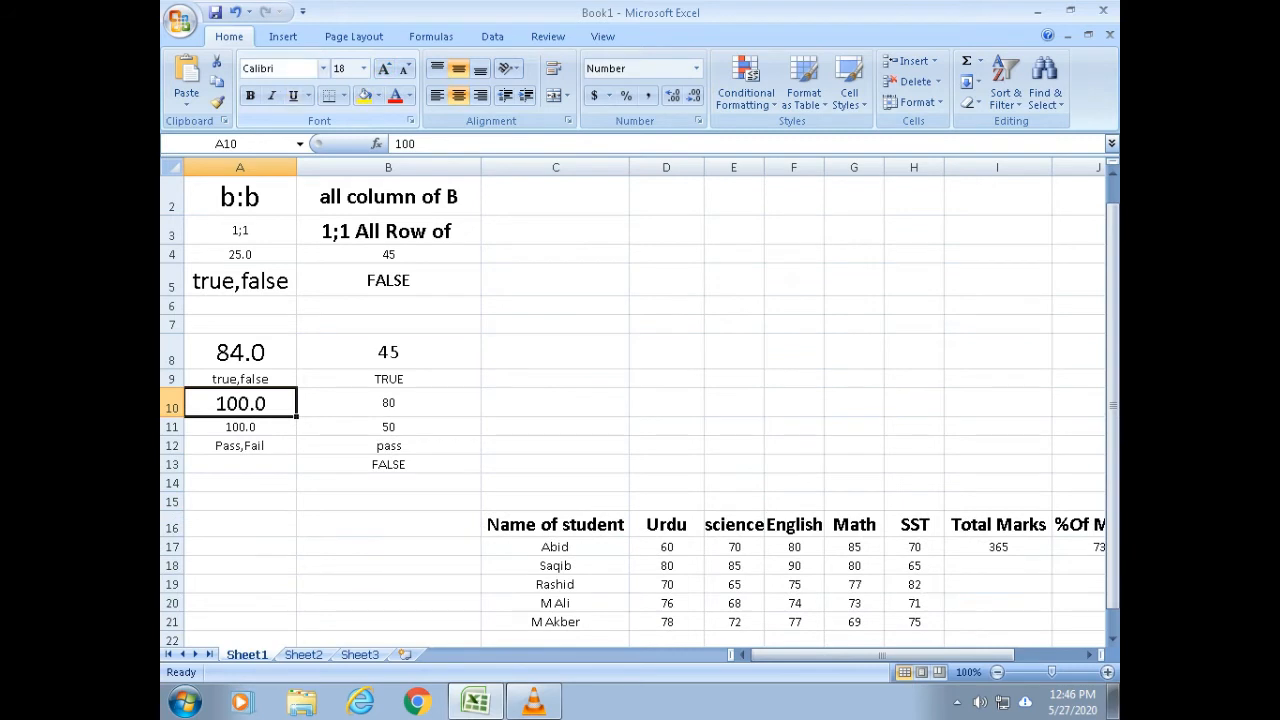
Step: Examine the comparison value in B10 and the pass/fail IF formulas in B12 and B13
{"action": "left_click", "coordinate": [388, 403]}
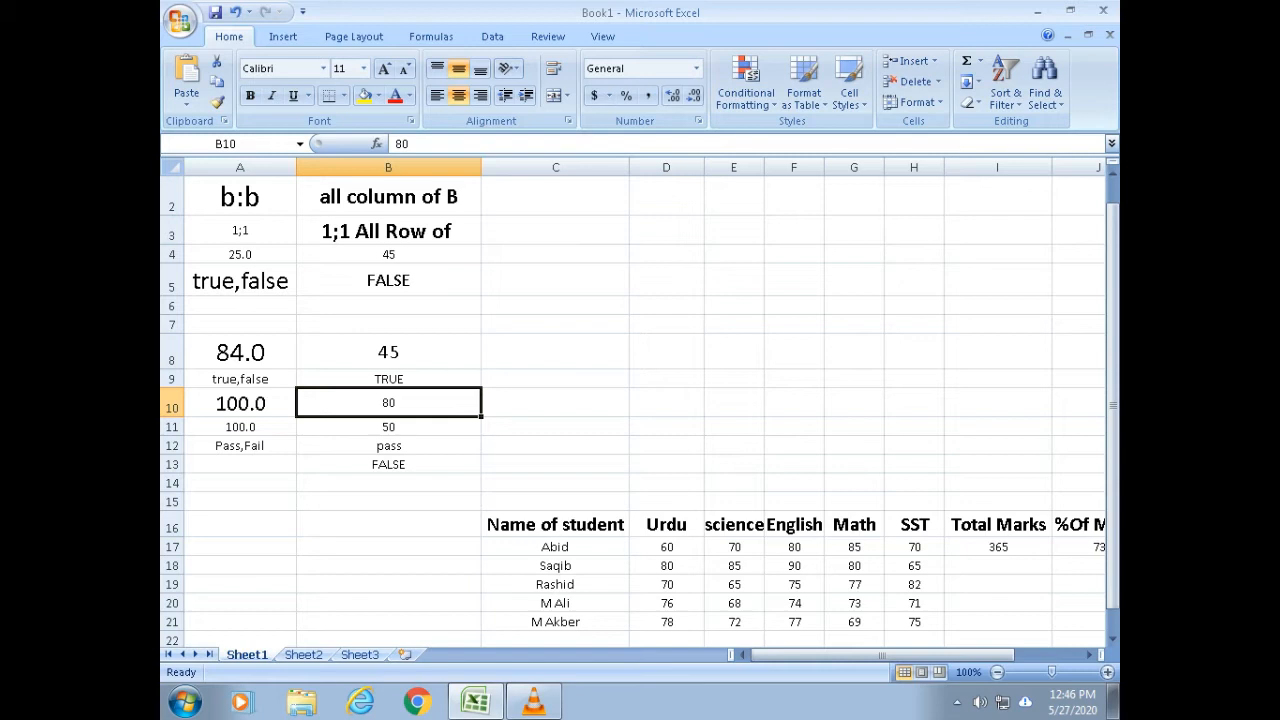
{"action": "left_click", "coordinate": [388, 446]}
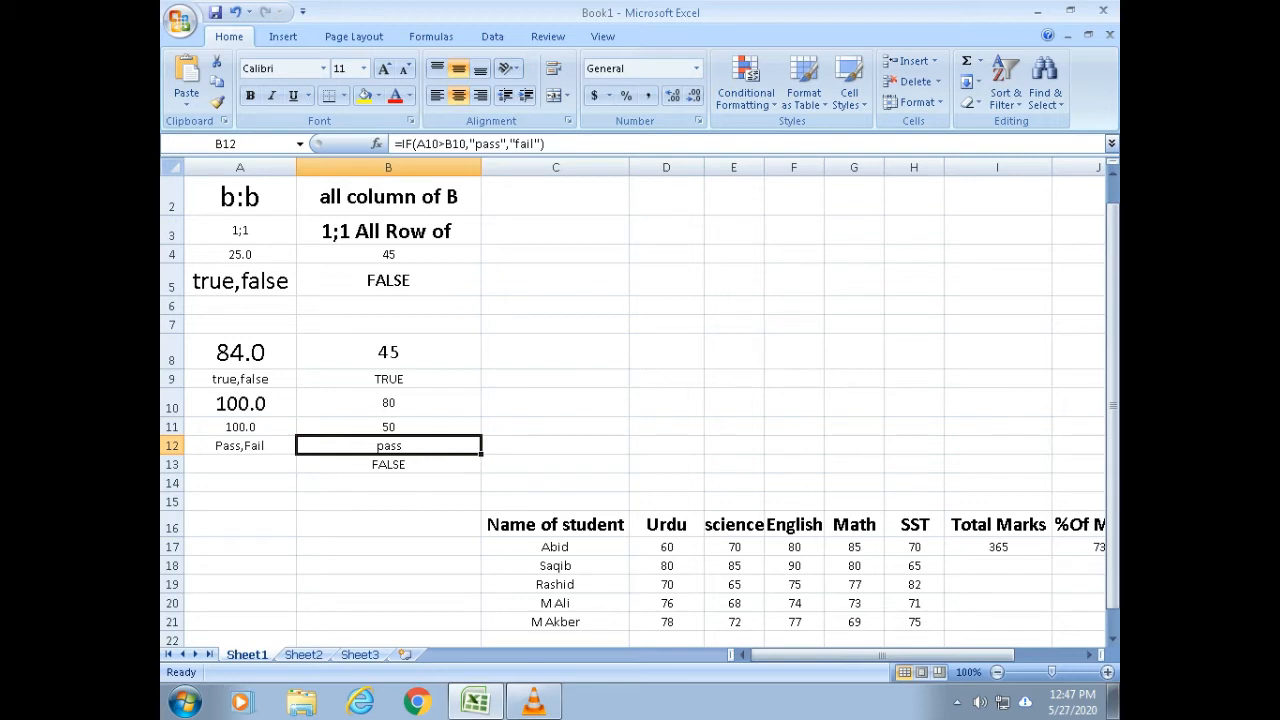
{"action": "left_click", "coordinate": [388, 464]}
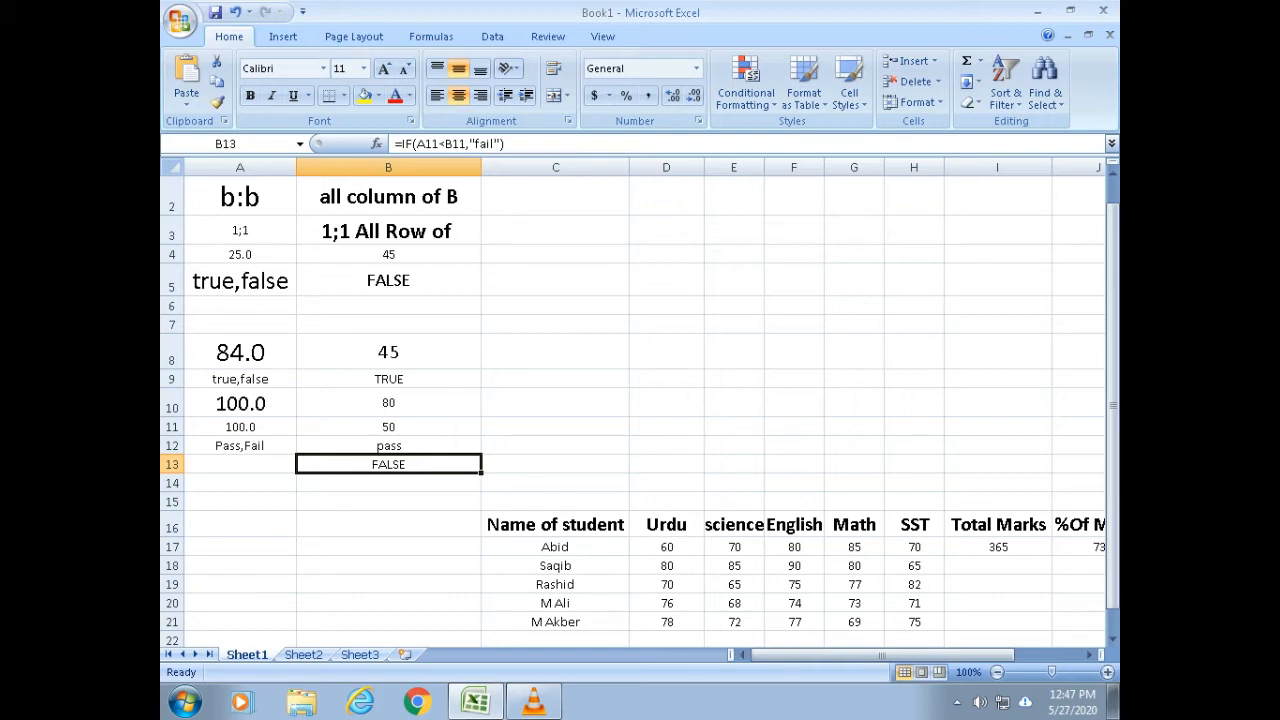
Step: Set the font size of the number in cell A11 to 18
{"action": "left_click", "coordinate": [240, 427]}
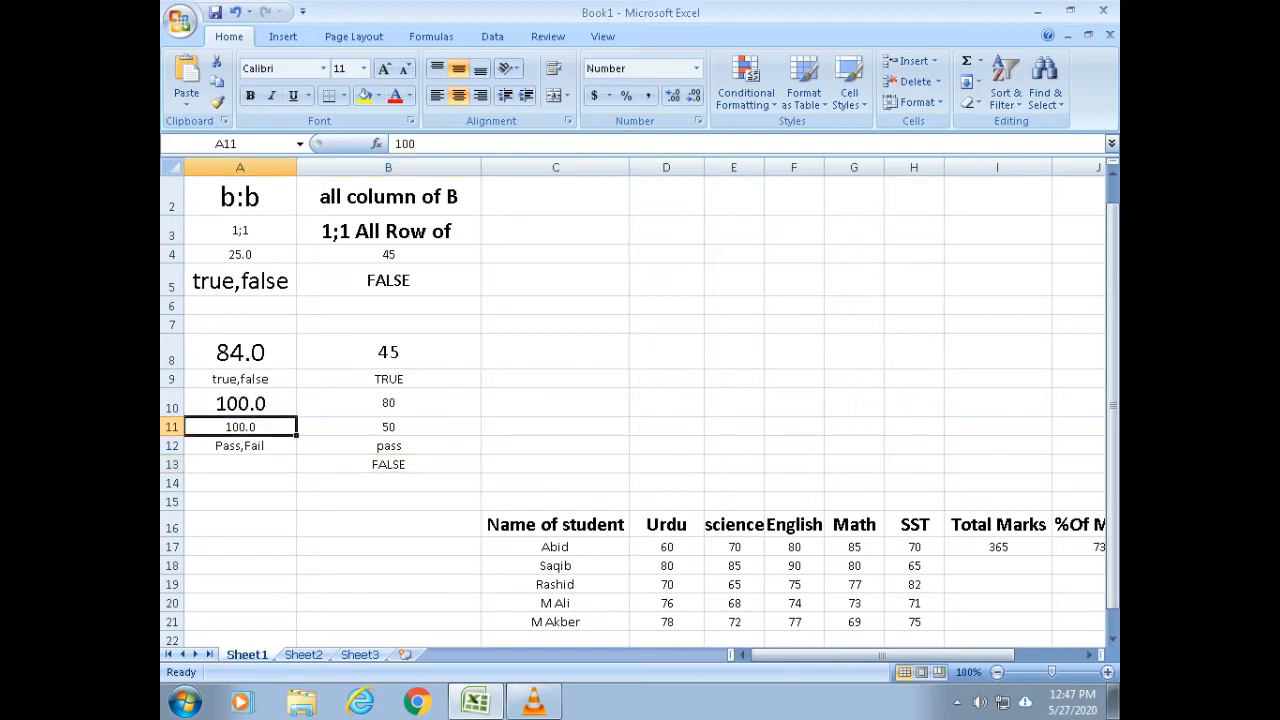
{"action": "left_click", "coordinate": [383, 68]}
{"action": "left_click", "coordinate": [383, 68]}
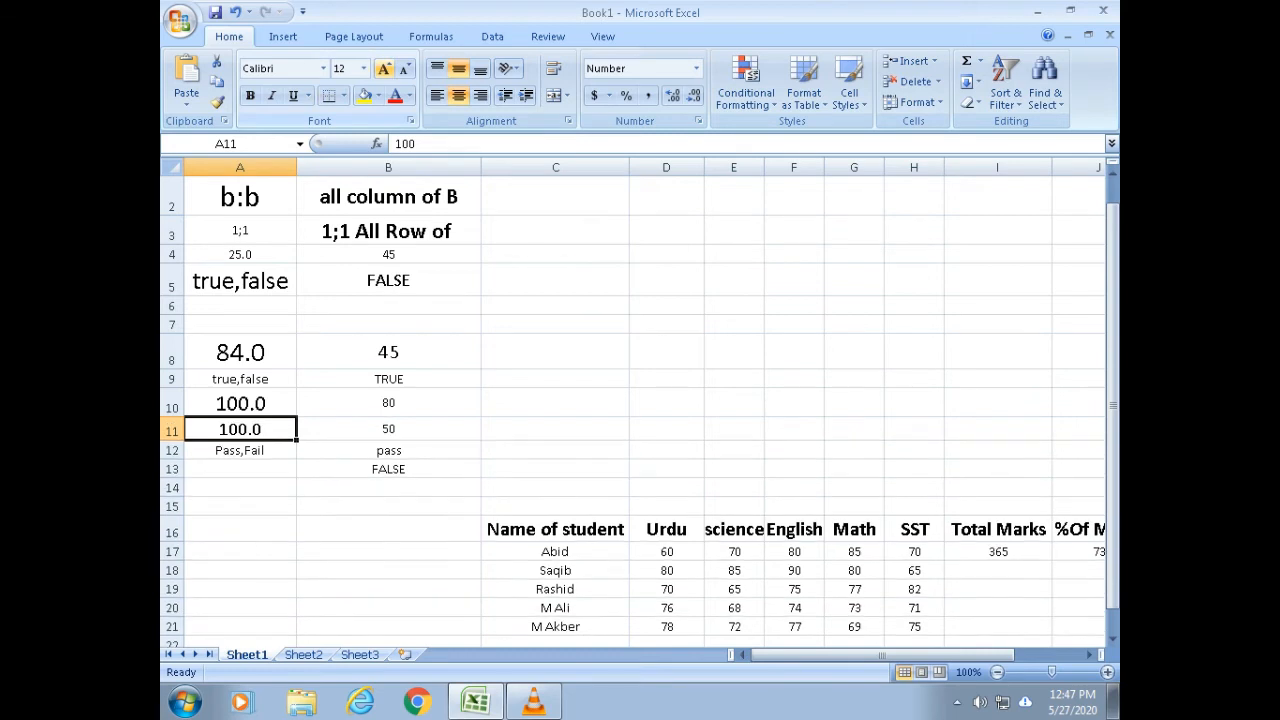
{"action": "left_click", "coordinate": [383, 68]}
{"action": "left_click", "coordinate": [383, 68]}
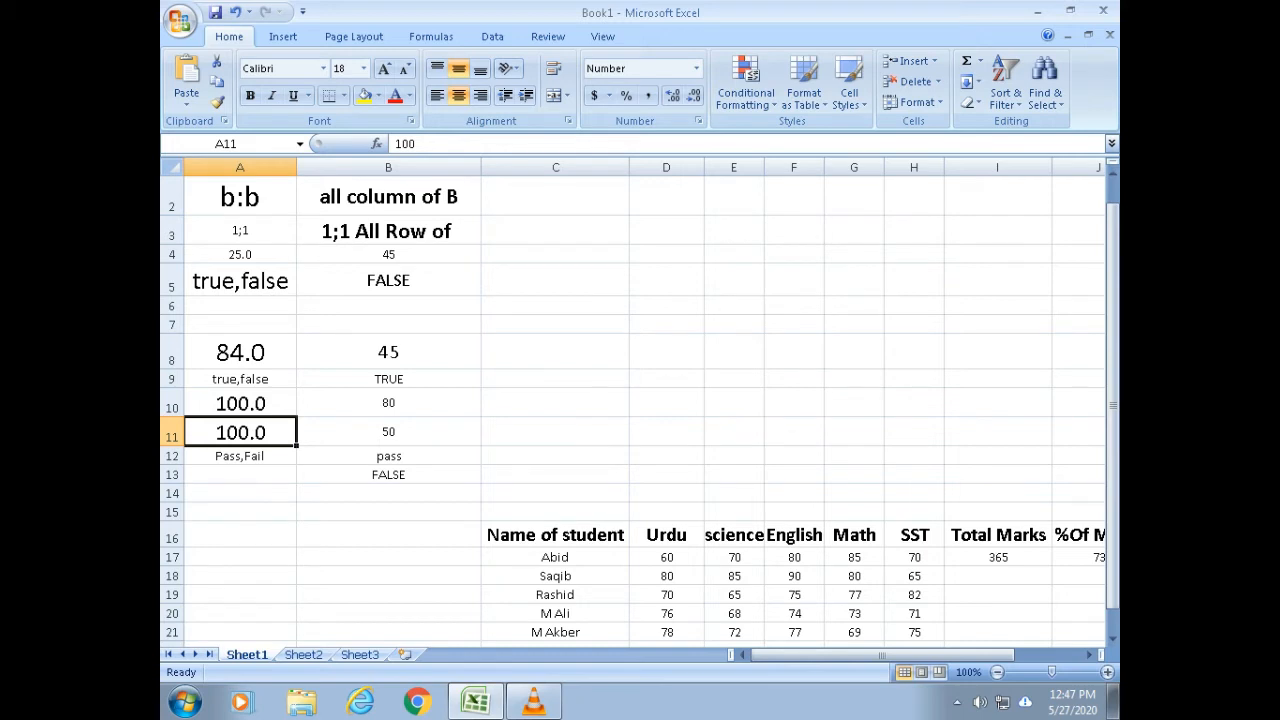
Step: Compare the IF formula in B13 with the pass/fail formula in B12
{"action": "left_click", "coordinate": [389, 475]}
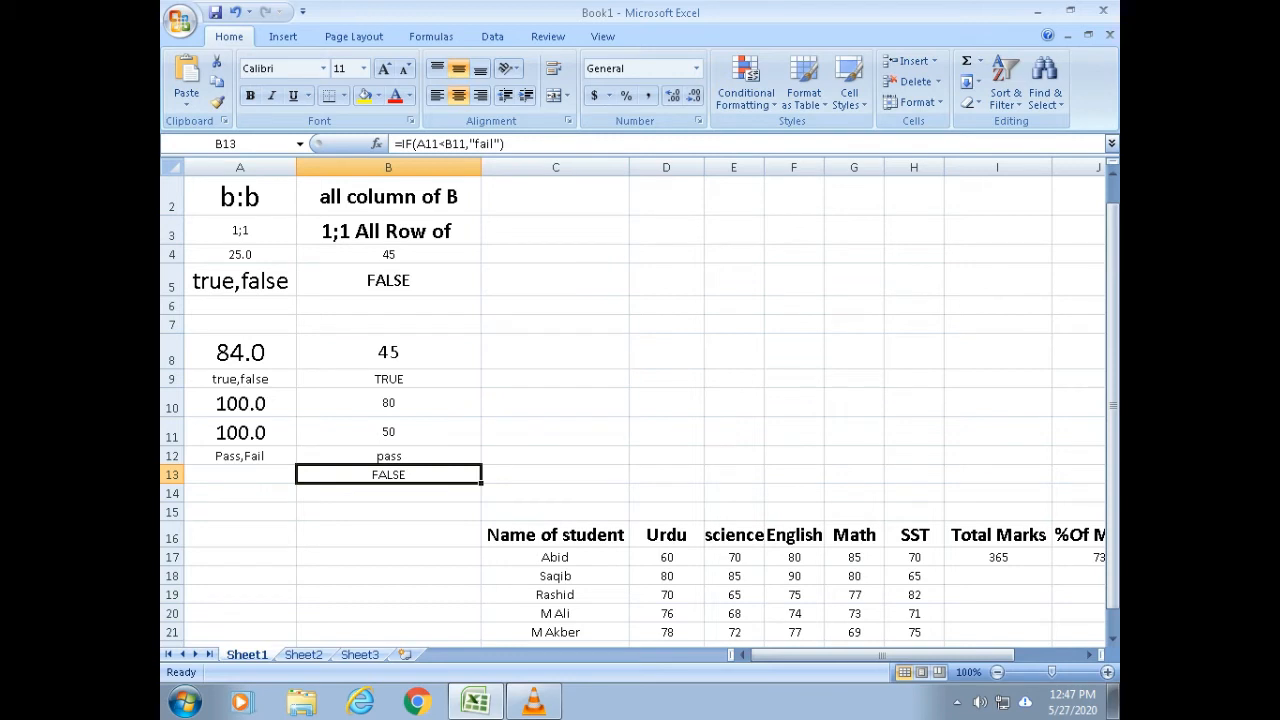
{"action": "key", "text": "Up"}
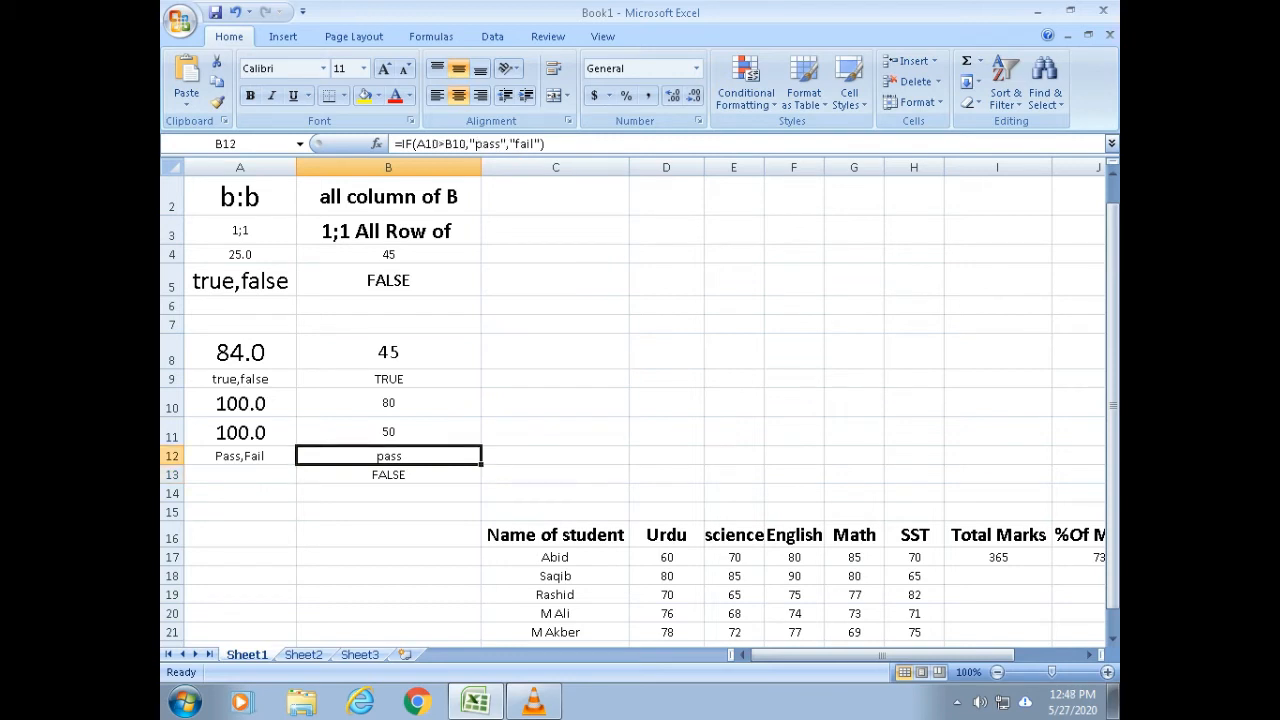
{"action": "key", "text": "Down"}
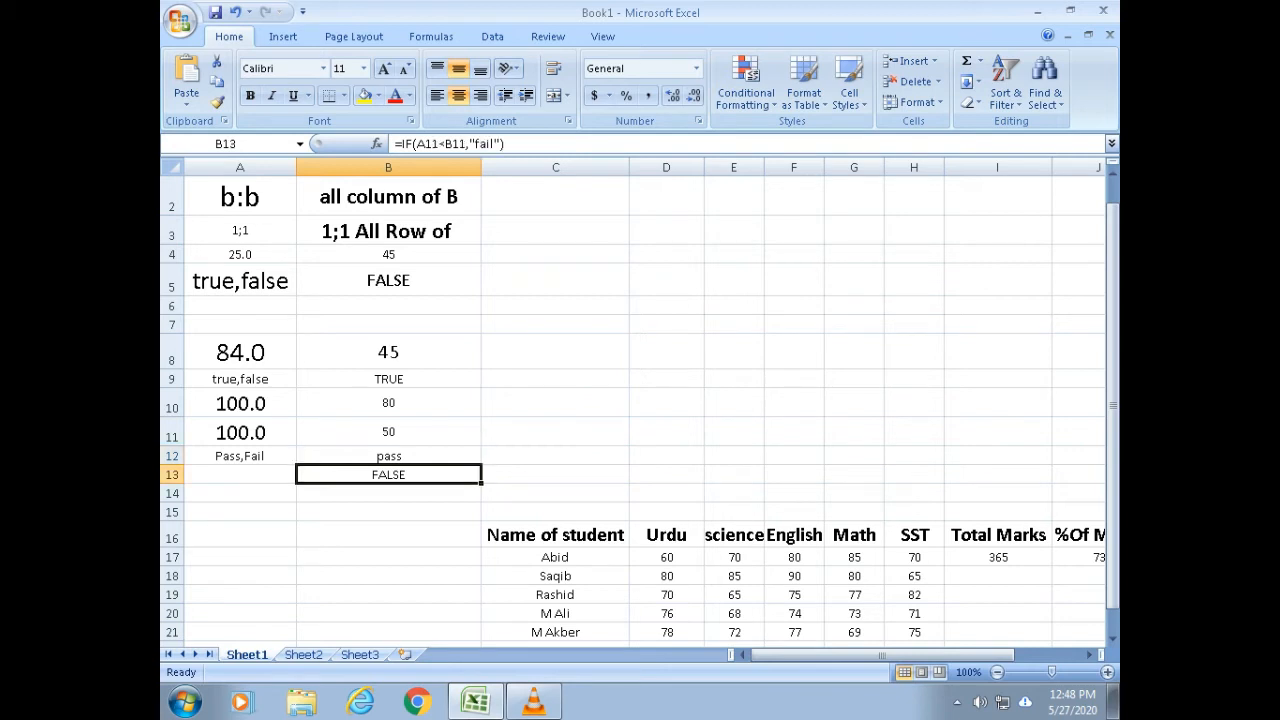
{"action": "left_click", "coordinate": [555, 456]}
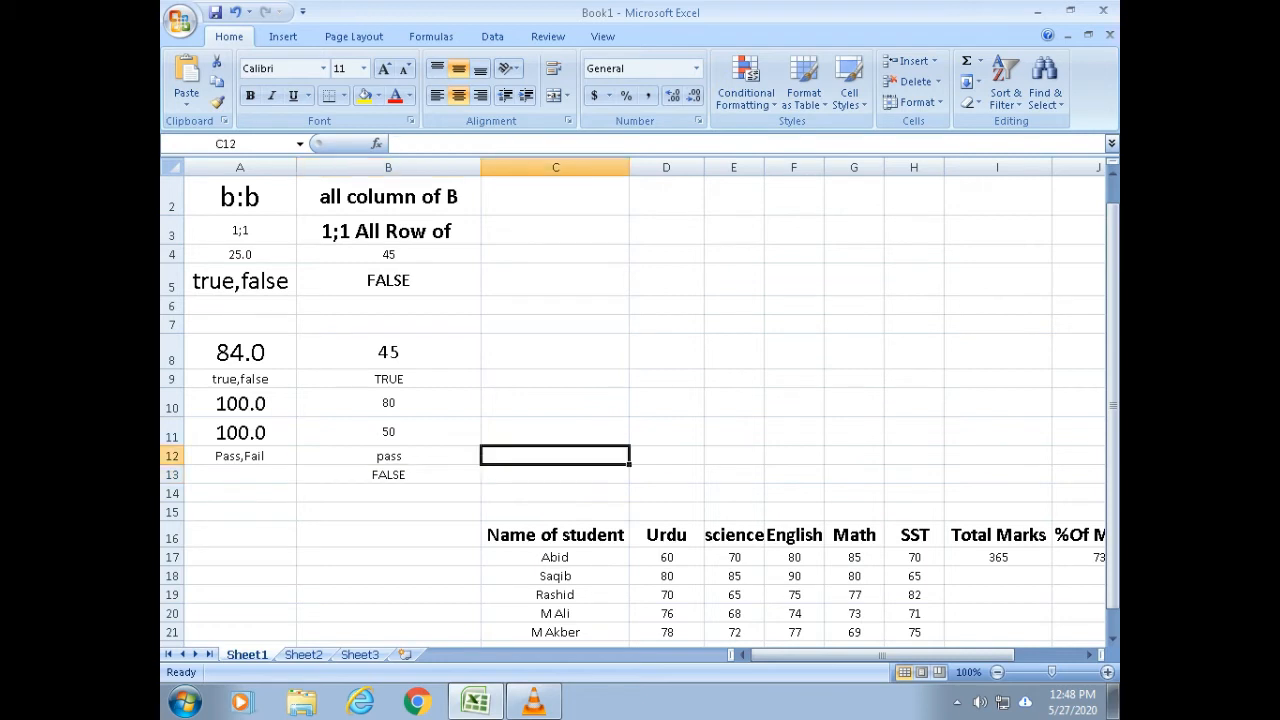
{"action": "left_click_drag", "start_coordinate": [1113, 219], "coordinate": [1113, 240]}
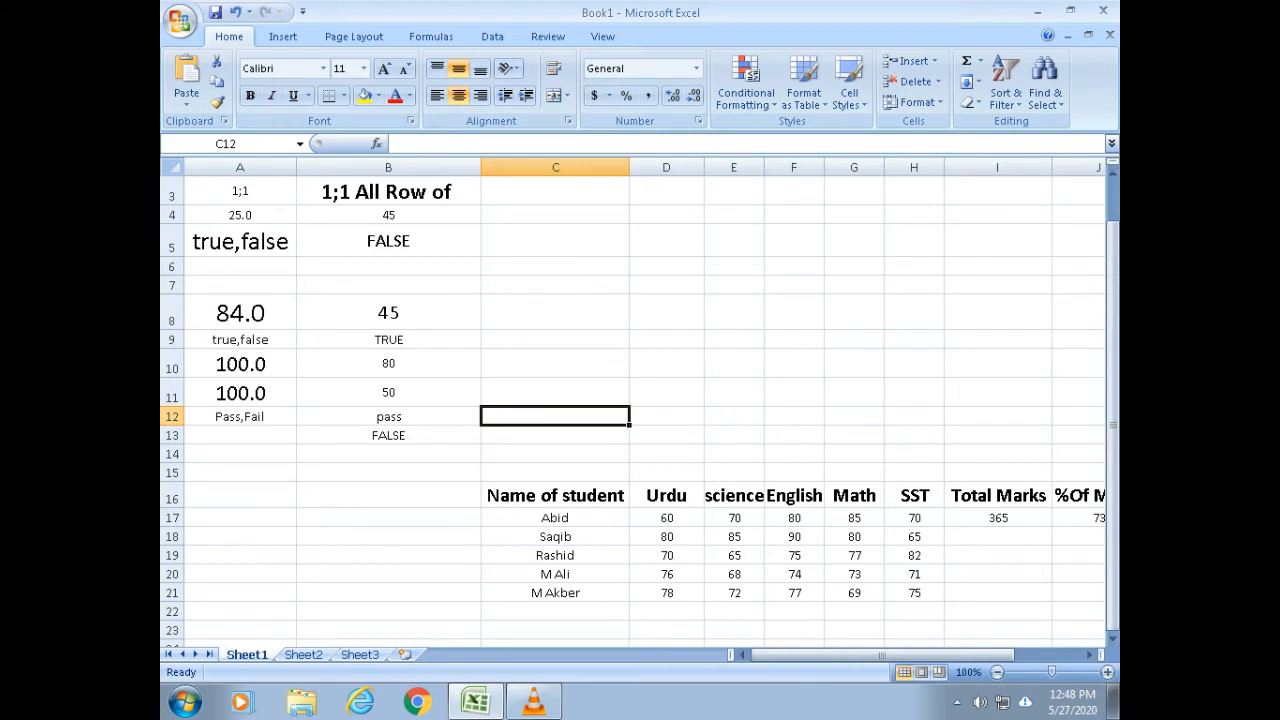
Step: Examine the student marks table from C16, including the first student's subject marks and the formulas in I17 and J17
{"action": "left_click", "coordinate": [555, 496]}
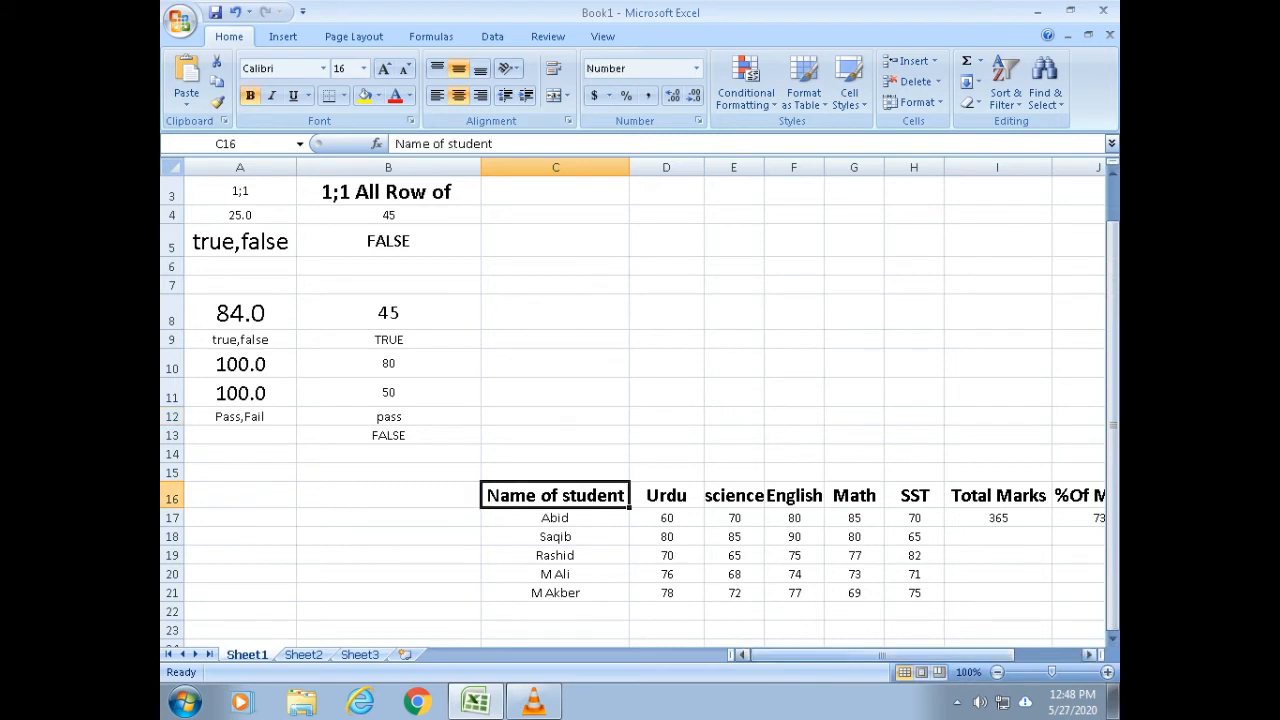
{"action": "left_click_drag", "start_coordinate": [860, 655], "coordinate": [894, 655]}
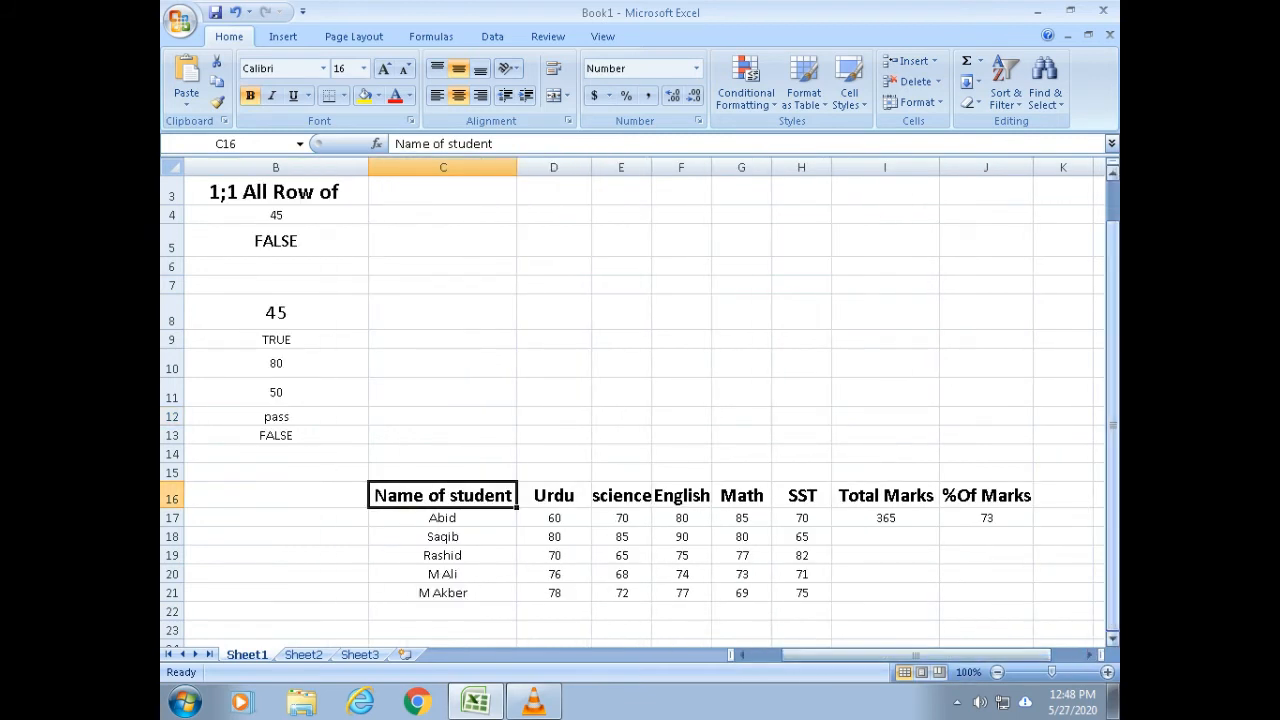
{"action": "left_click_drag", "start_coordinate": [1112, 273], "coordinate": [1112, 274]}
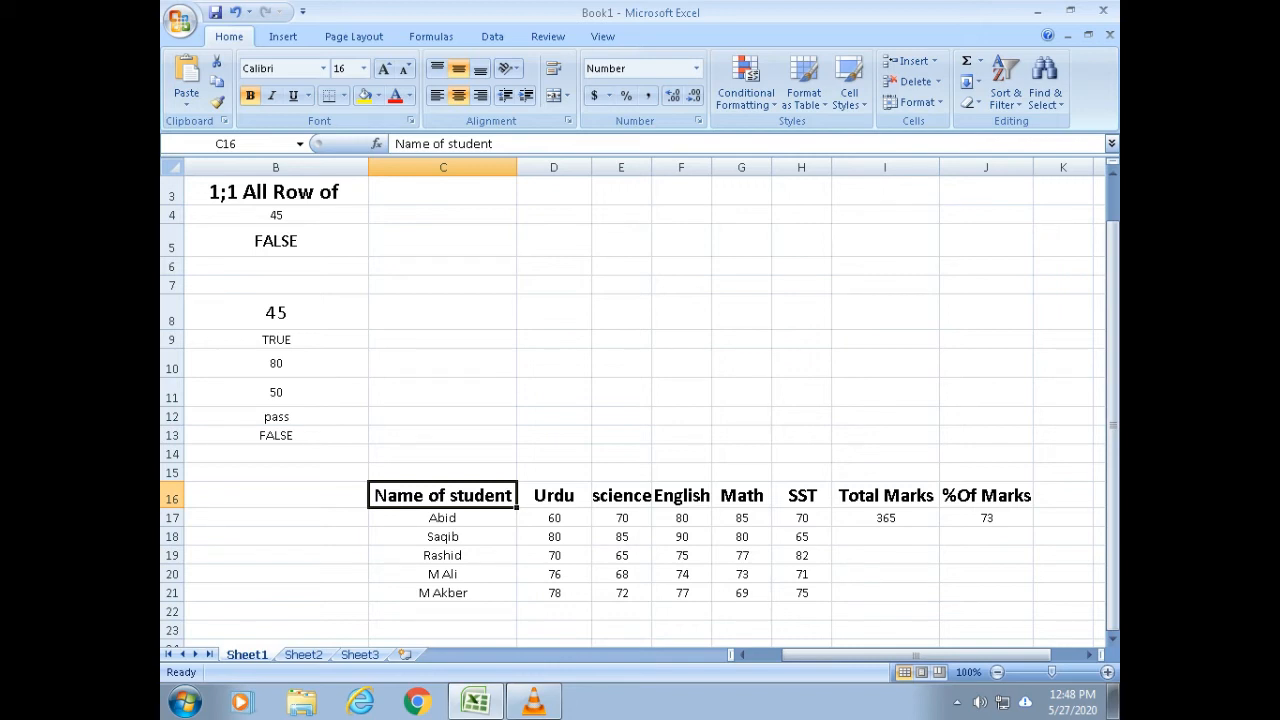
{"action": "left_click", "coordinate": [443, 472]}
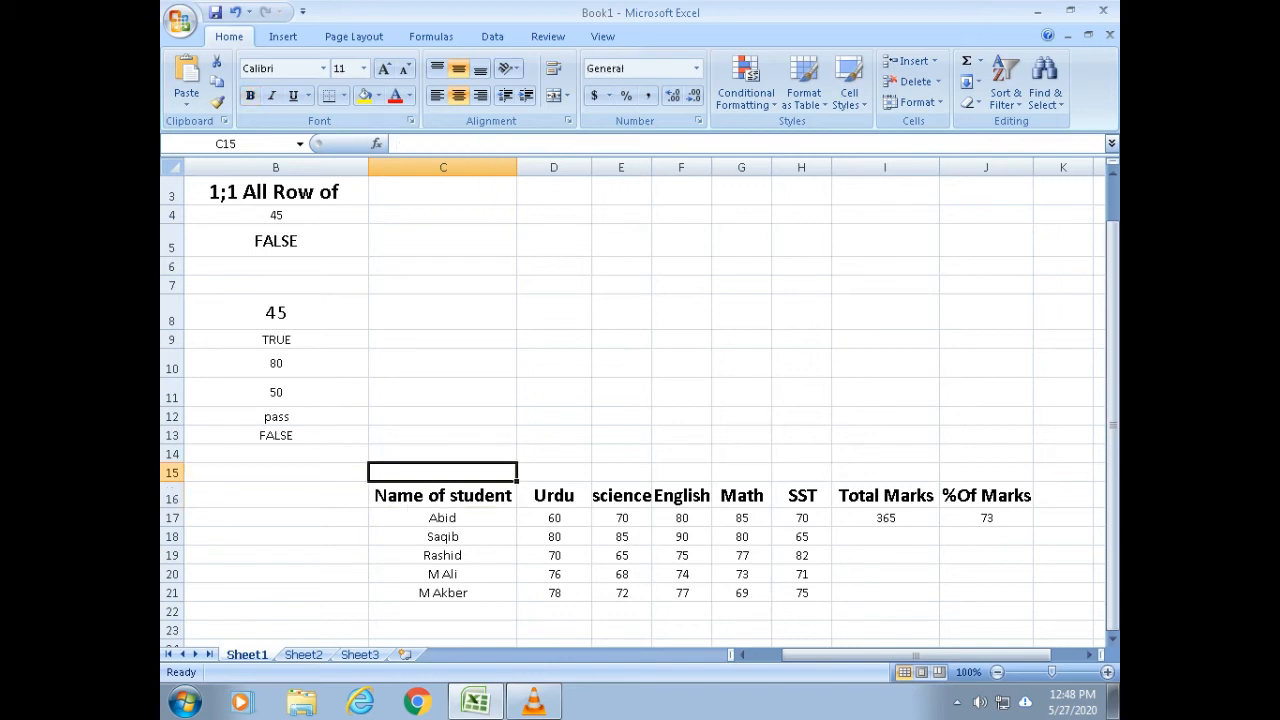
{"action": "left_click", "coordinate": [554, 392]}
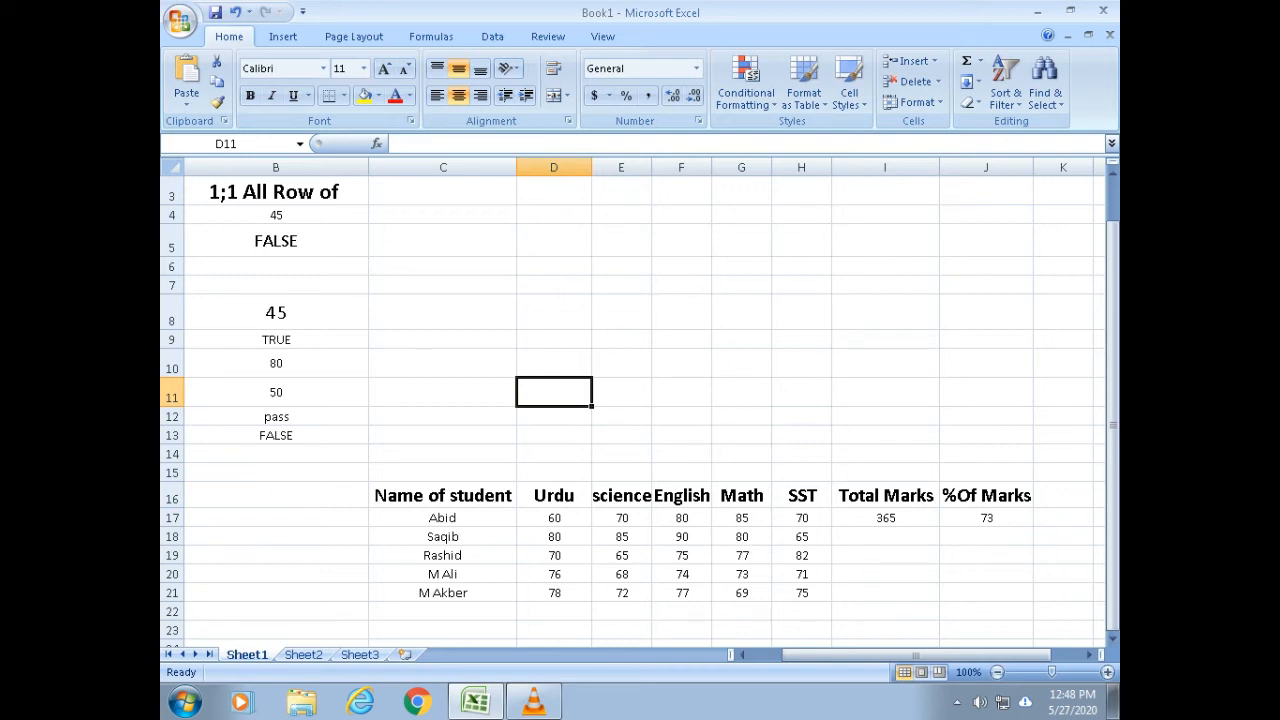
{"action": "left_click", "coordinate": [554, 518]}
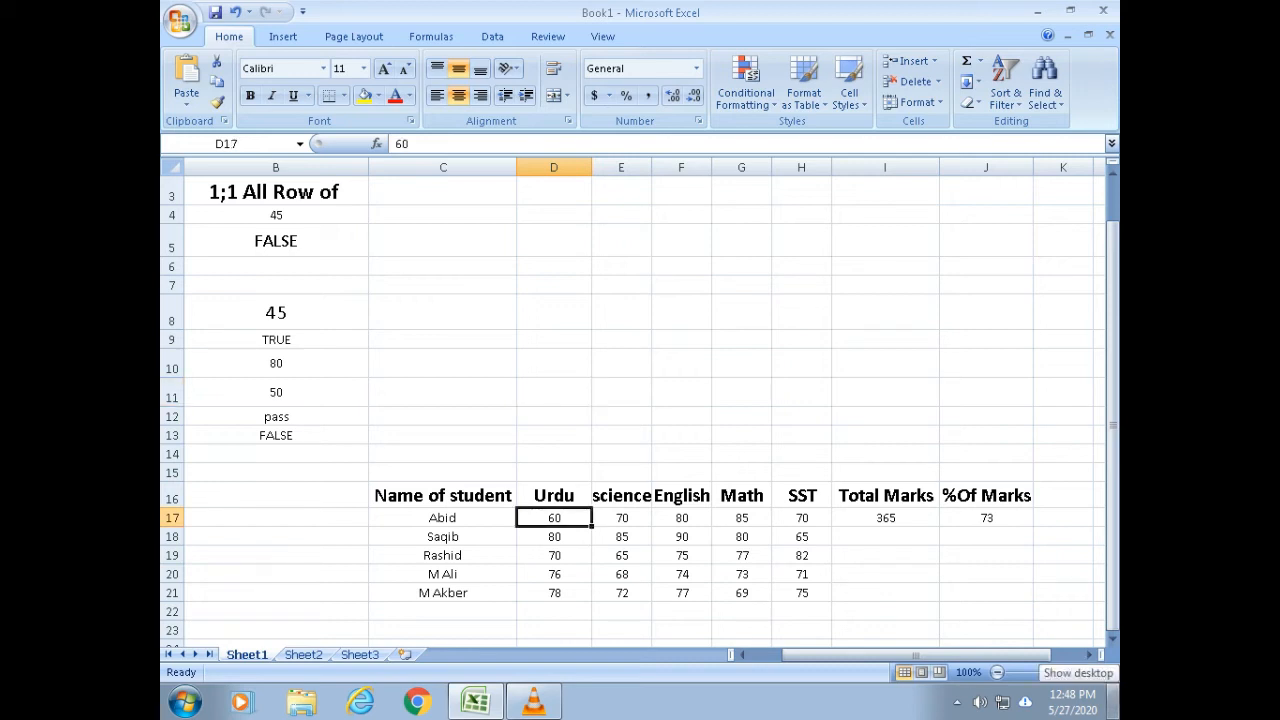
{"action": "key", "text": "Right"}
{"action": "key", "text": "Right"}
{"action": "key", "text": "Right"}
{"action": "key", "text": "Right"}
{"action": "key", "text": "Right"}
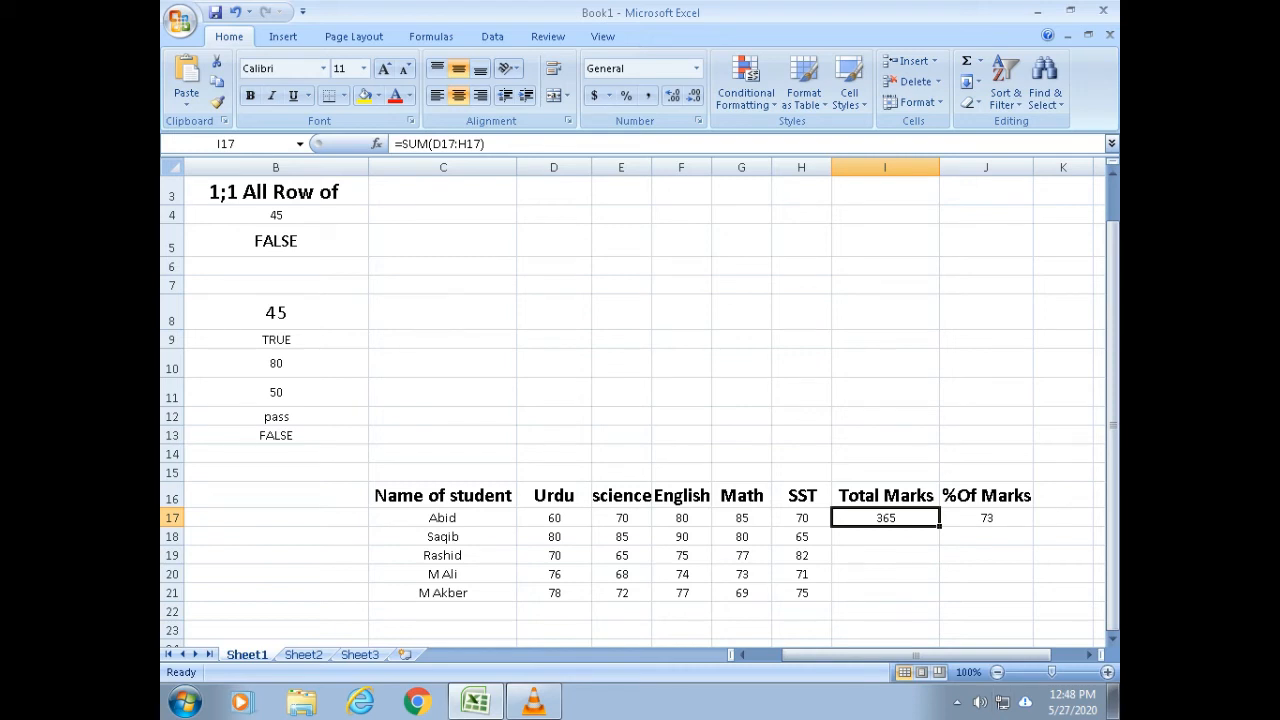
{"action": "left_click", "coordinate": [986, 518]}
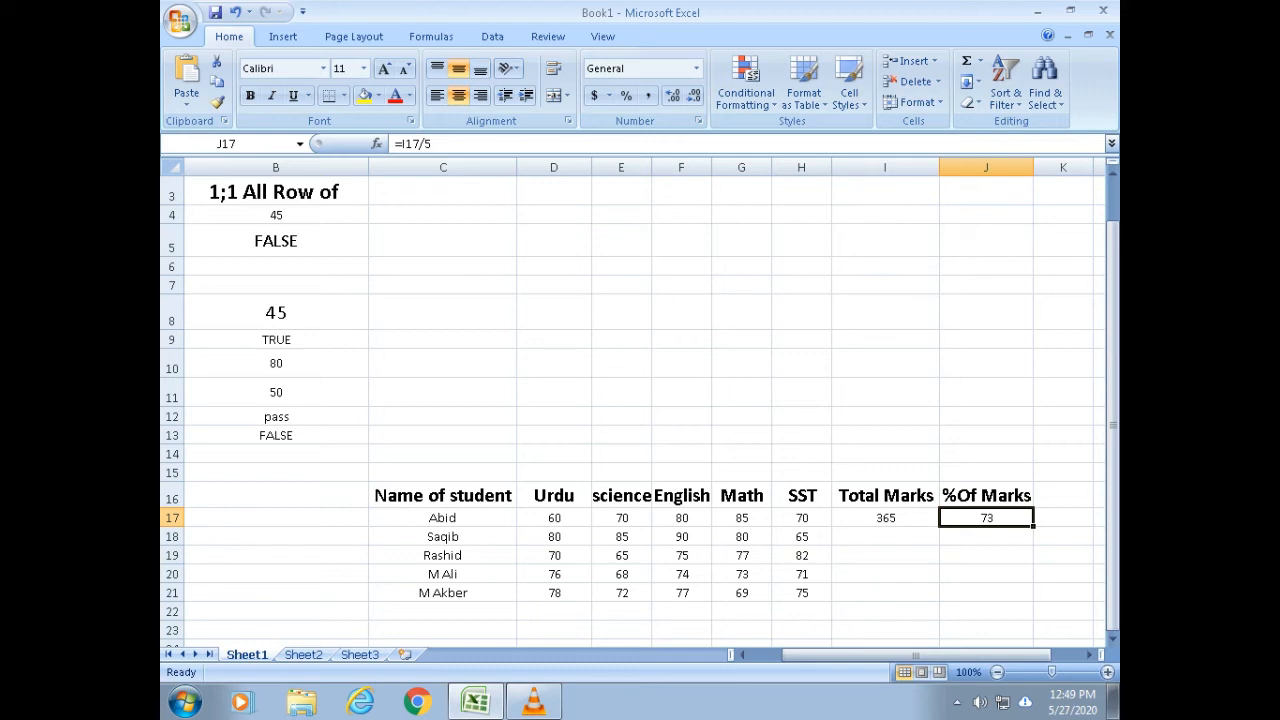
Step: Fill the Total Marks SUM formula from I17 down through I21 for the remaining students
{"action": "left_click", "coordinate": [885, 537]}
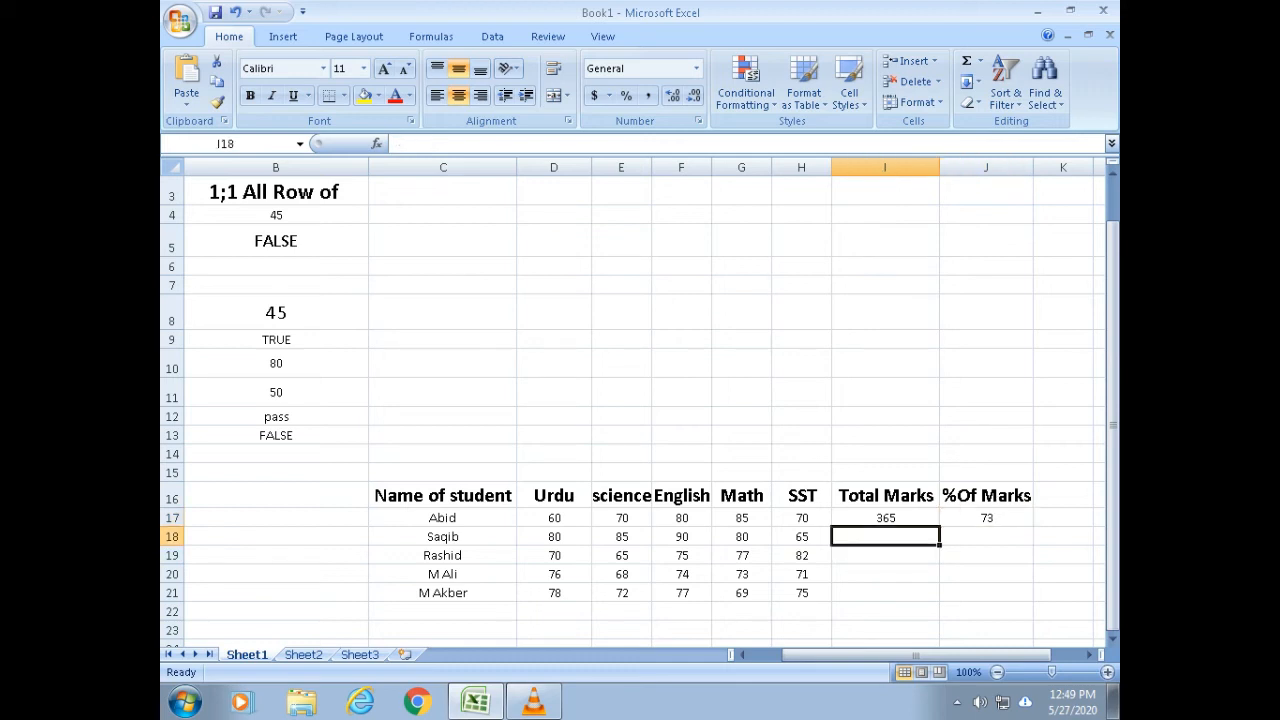
{"action": "left_click", "coordinate": [885, 518]}
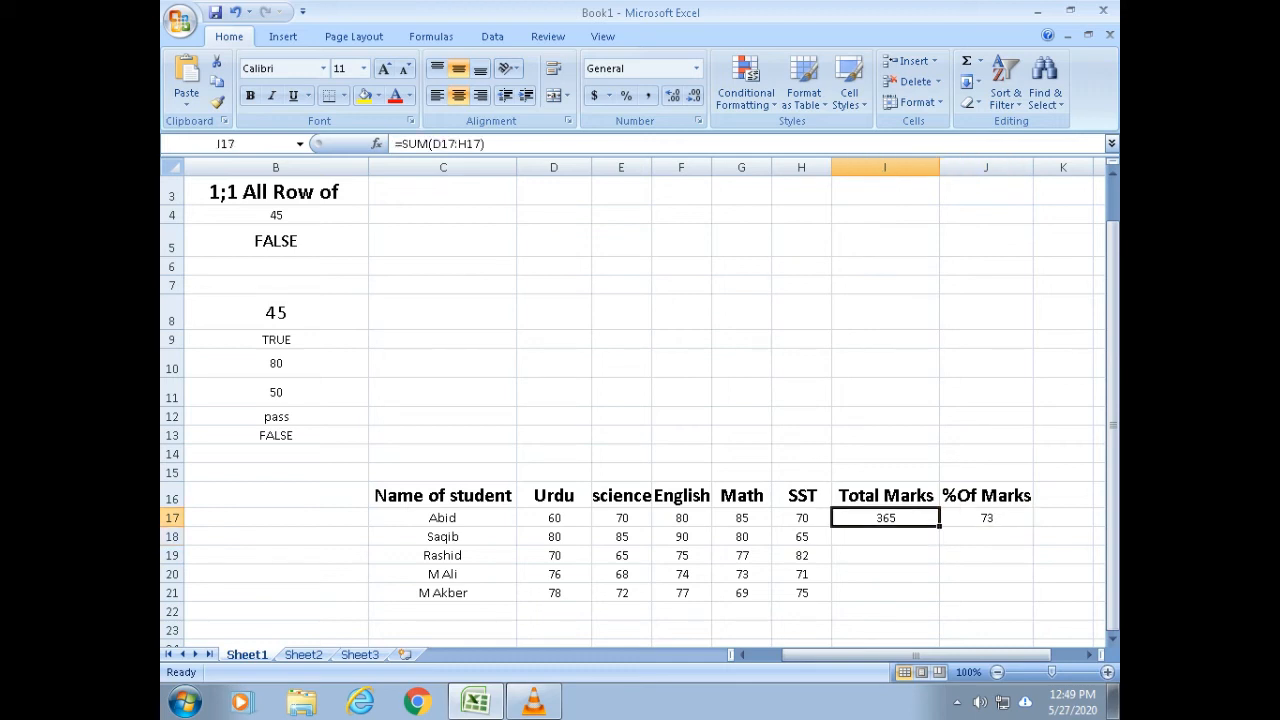
{"action": "left_click_drag", "start_coordinate": [939, 526], "coordinate": [939, 599]}
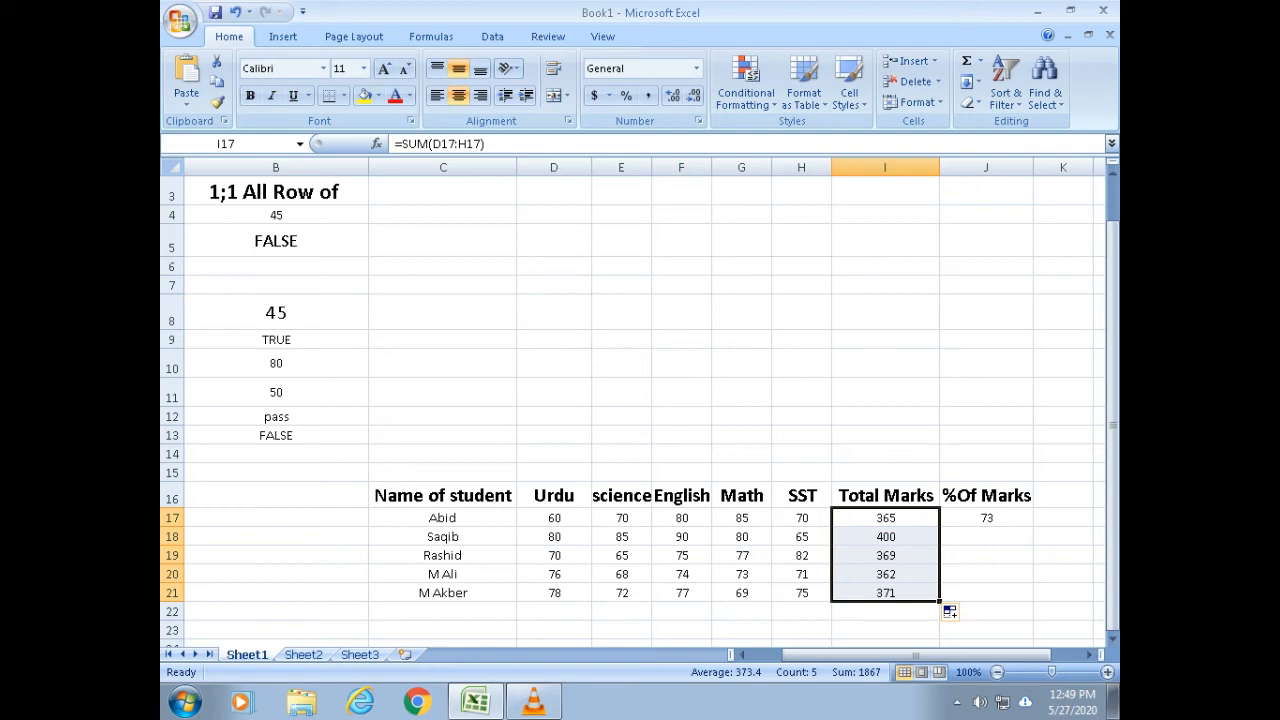
Step: Fill the %Of Marks formula =I17/5 from J17 down through J21
{"action": "left_click", "coordinate": [986, 574]}
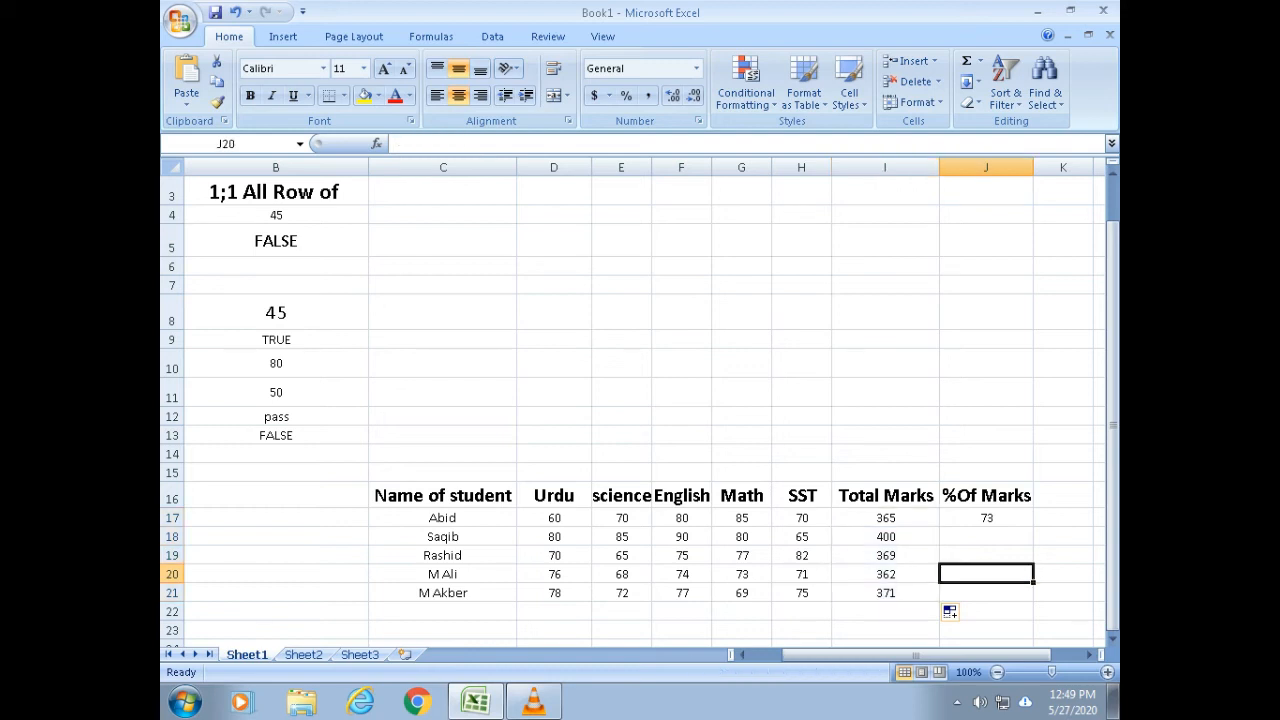
{"action": "left_click", "coordinate": [986, 518]}
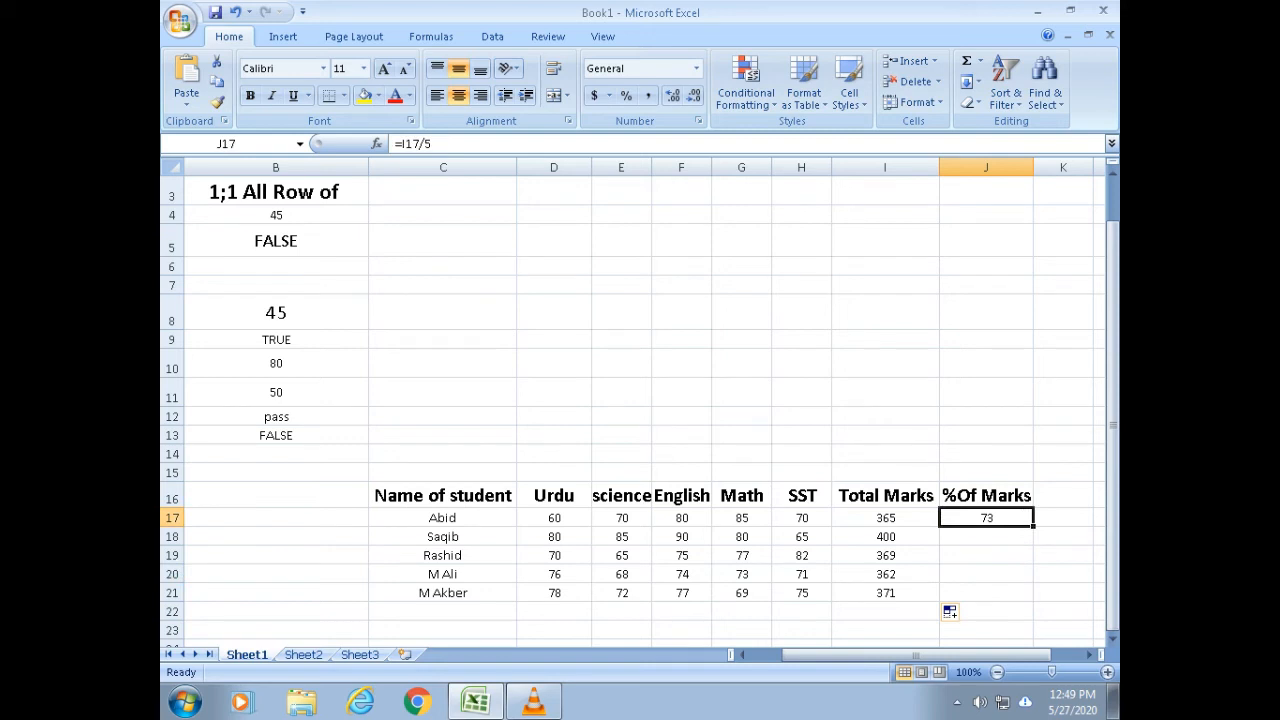
{"action": "left_click_drag", "start_coordinate": [1033, 526], "coordinate": [1034, 600]}
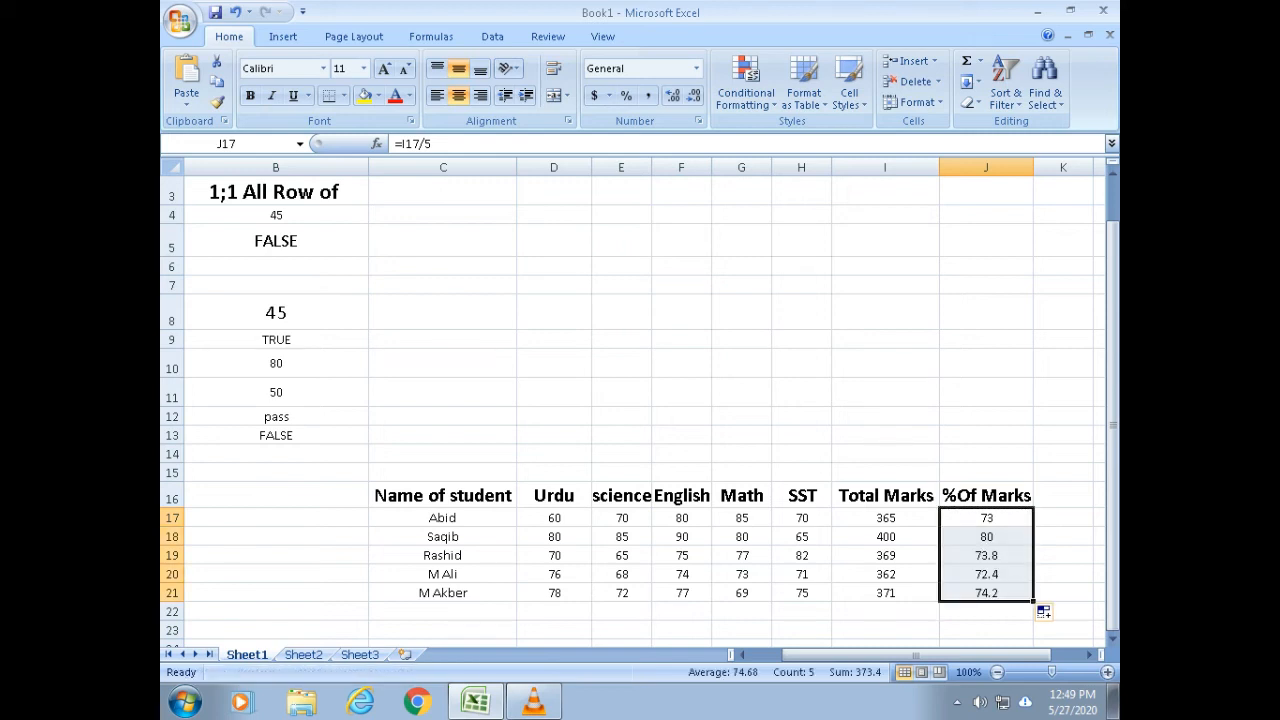
{"action": "left_click", "coordinate": [1113, 425]}
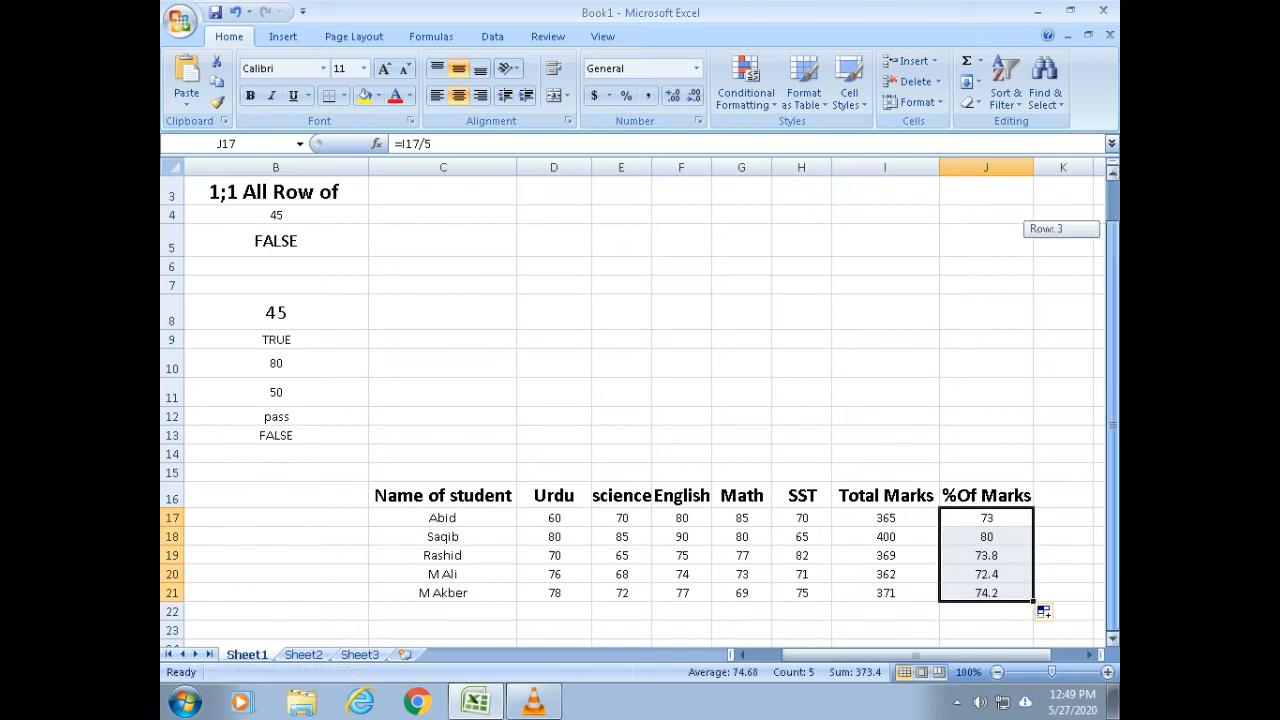
{"action": "left_click", "coordinate": [885, 435]}
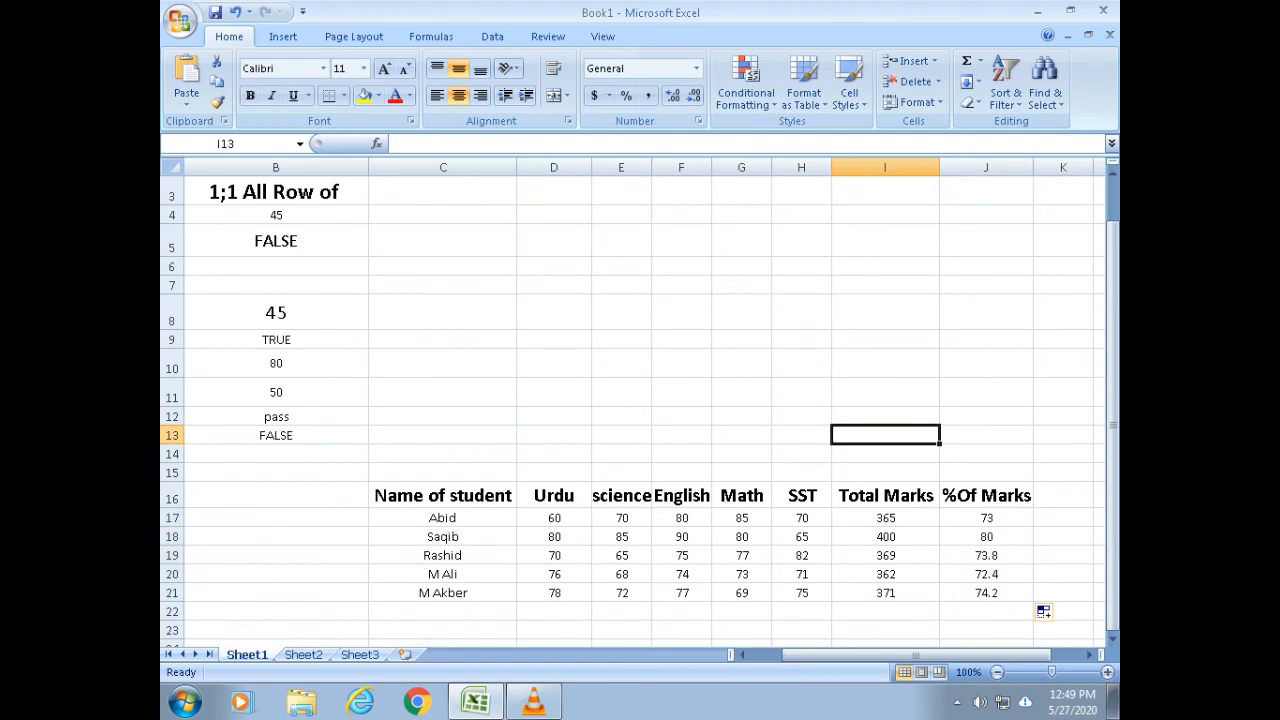
{"action": "left_click_drag", "start_coordinate": [443, 495], "coordinate": [985, 574]}
{"action": "left_click_drag", "start_coordinate": [1043, 611], "coordinate": [1043, 629]}
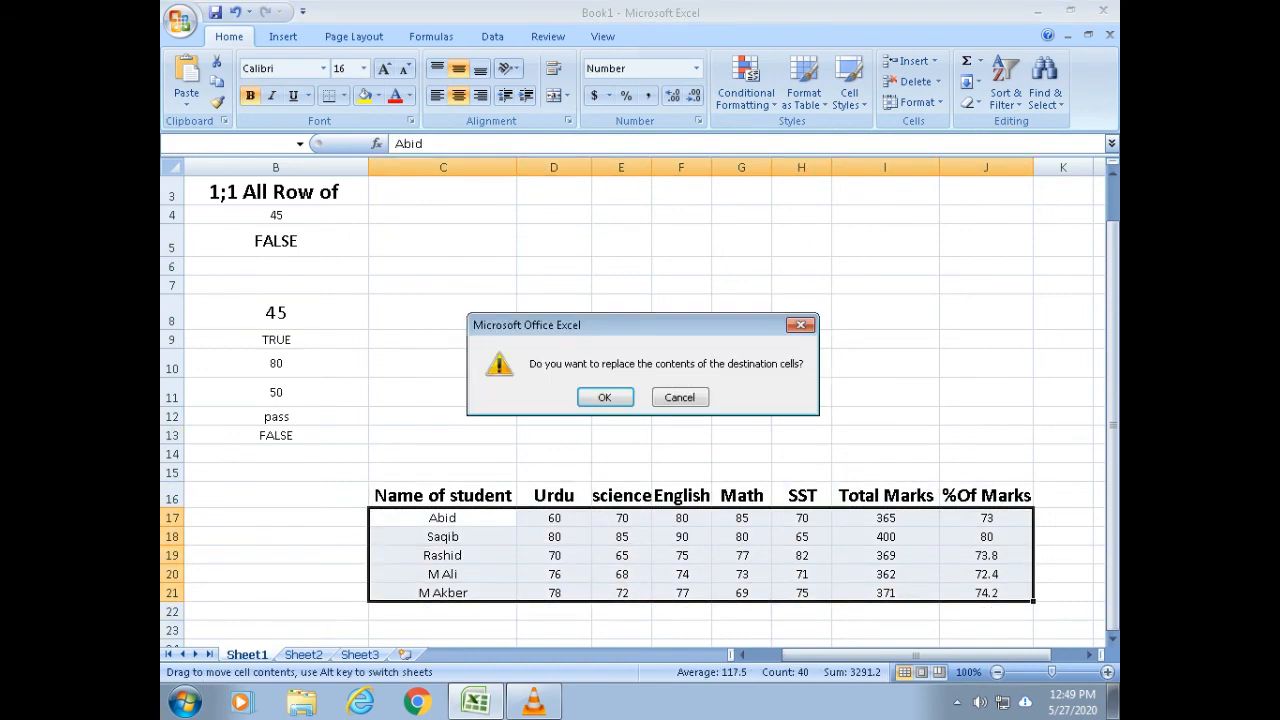
{"action": "left_click", "coordinate": [801, 325]}
{"action": "left_click", "coordinate": [885, 340]}
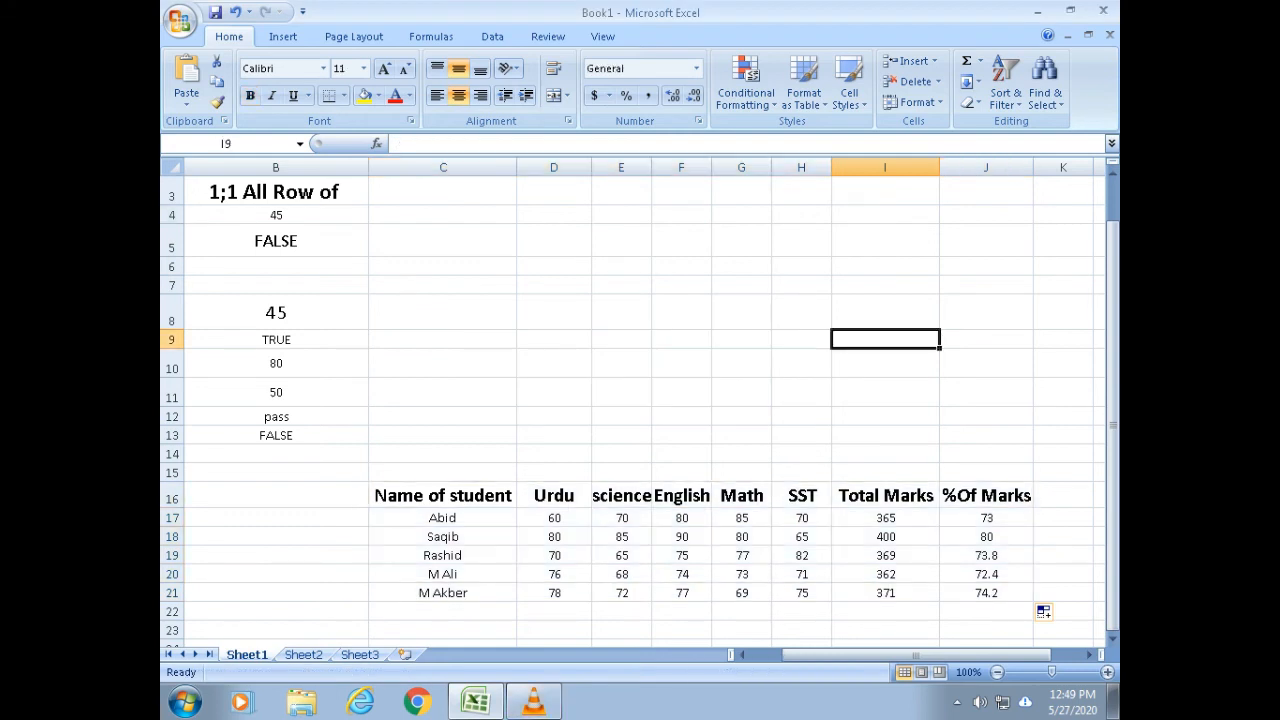
{"action": "left_click_drag", "start_coordinate": [443, 496], "coordinate": [986, 629]}
{"action": "left_click_drag", "start_coordinate": [986, 574], "coordinate": [986, 611]}
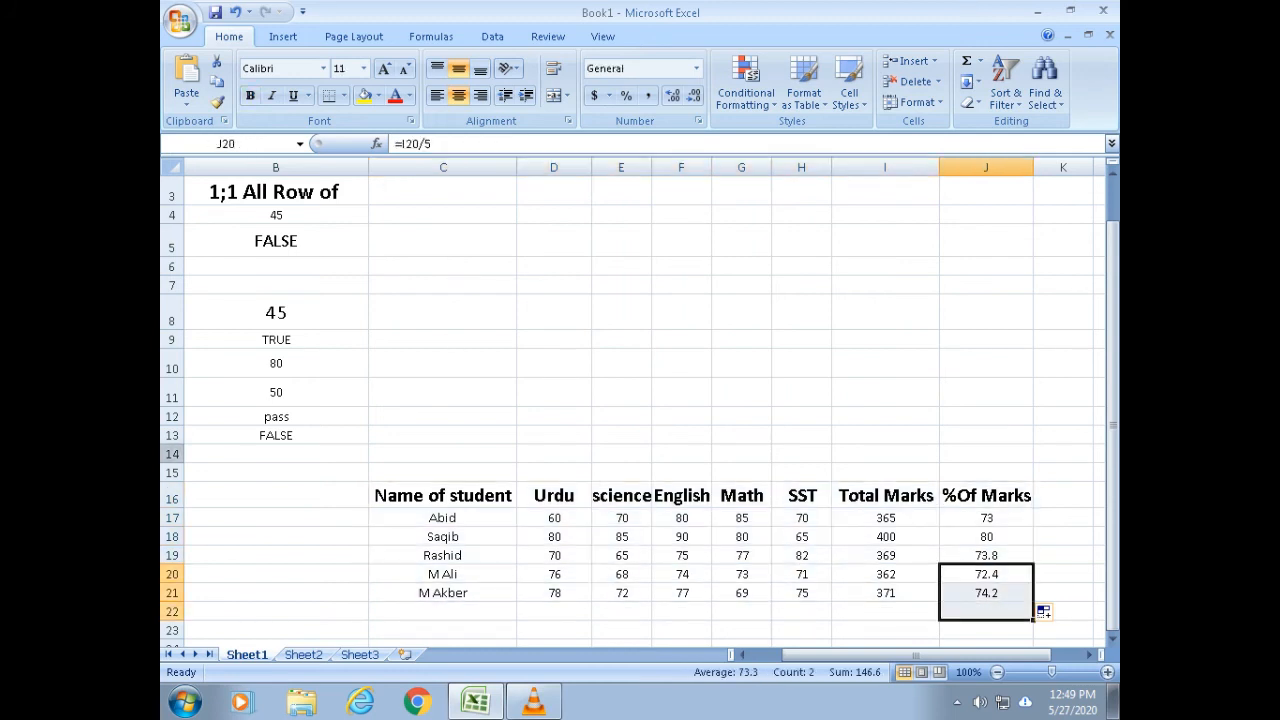
{"action": "left_click_drag", "start_coordinate": [443, 496], "coordinate": [986, 593]}
{"action": "left_click", "coordinate": [986, 593]}
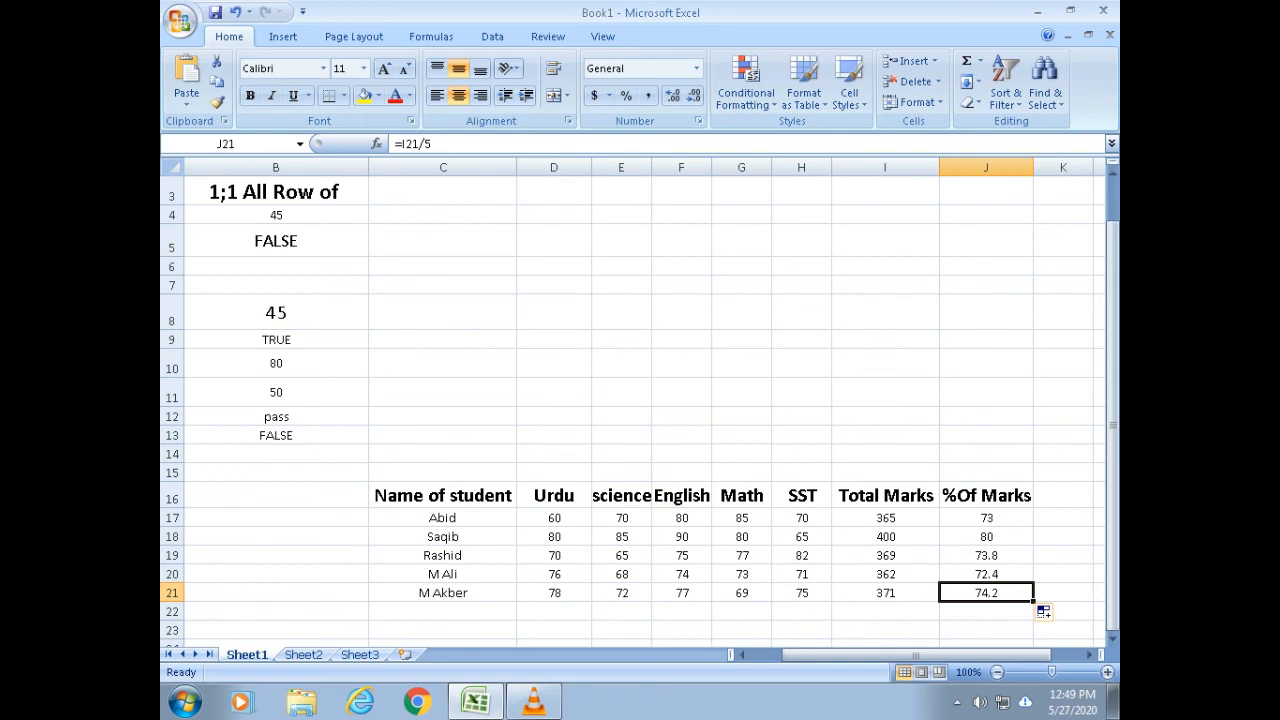
Step: Apply All Borders to the whole student marks table, C16:J21
{"action": "left_click", "coordinate": [443, 496]}
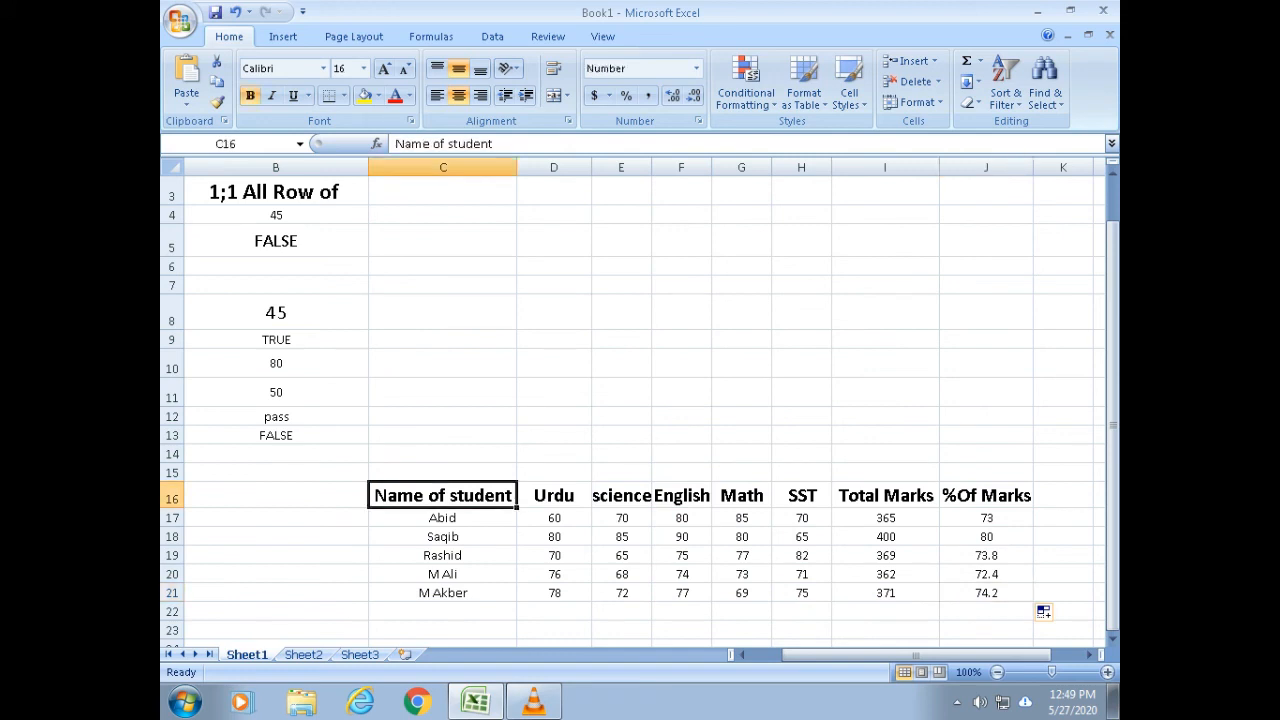
{"action": "left_click_drag", "start_coordinate": [443, 496], "coordinate": [986, 593]}
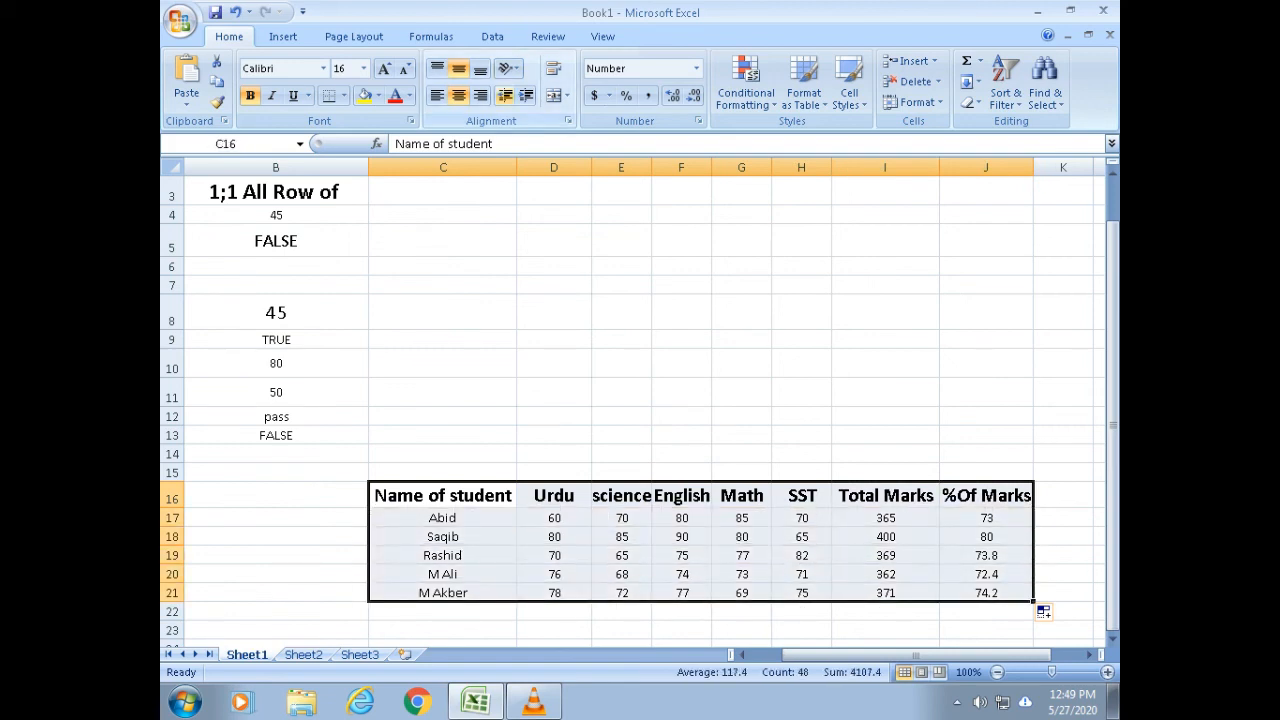
{"action": "left_click", "coordinate": [343, 95]}
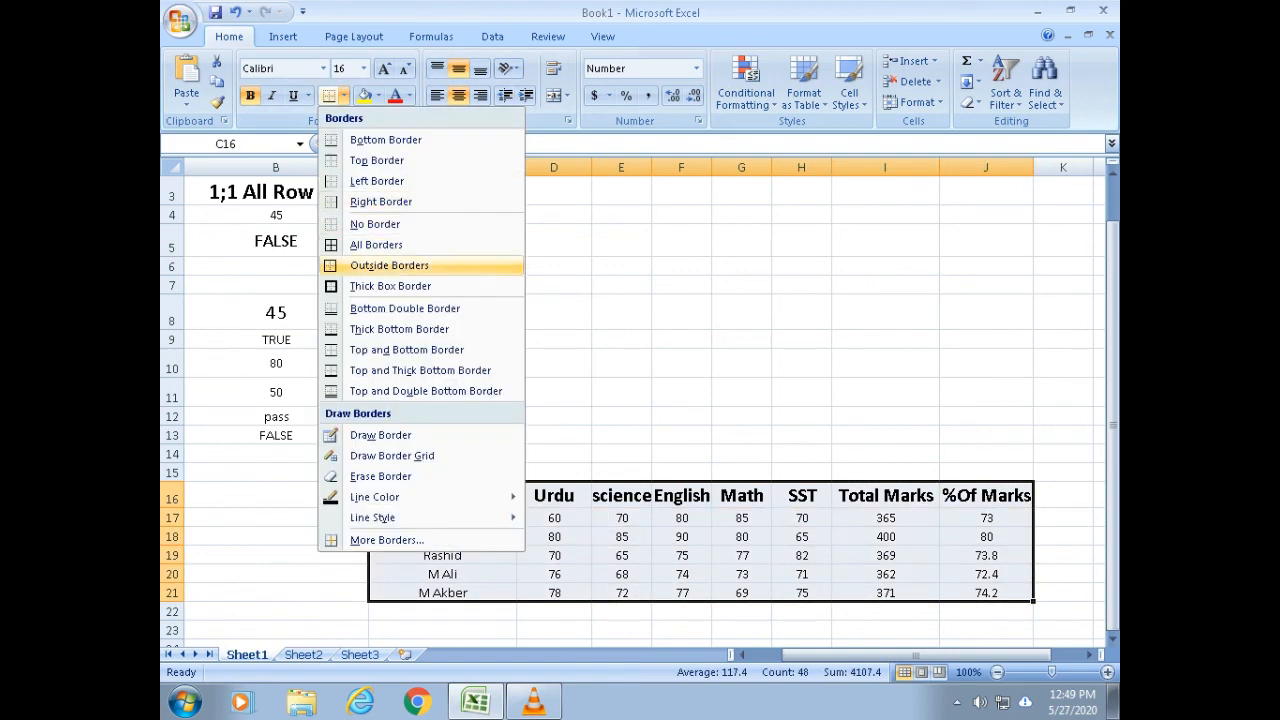
{"action": "left_click", "coordinate": [376, 244]}
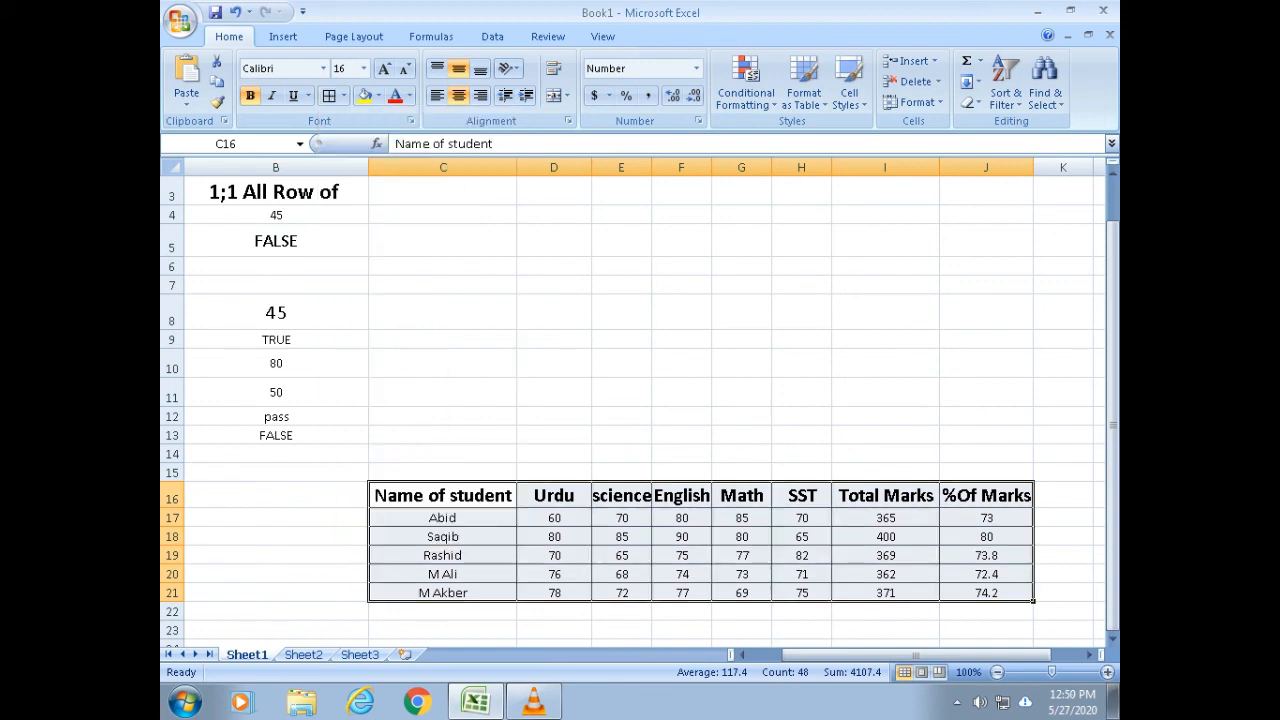
{"action": "left_click", "coordinate": [681, 416]}
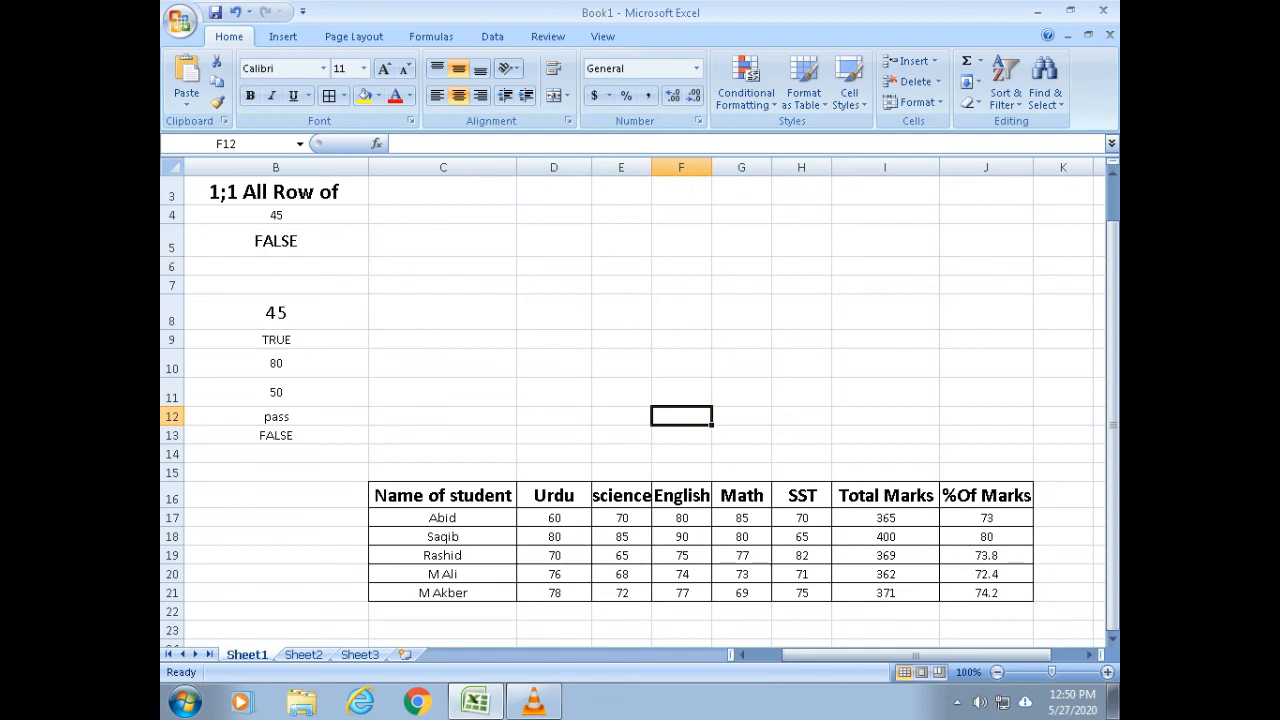
Step: Check the copied formulas in the %Of Marks and Total Marks columns across rows 17 to 21
{"action": "left_click", "coordinate": [986, 518]}
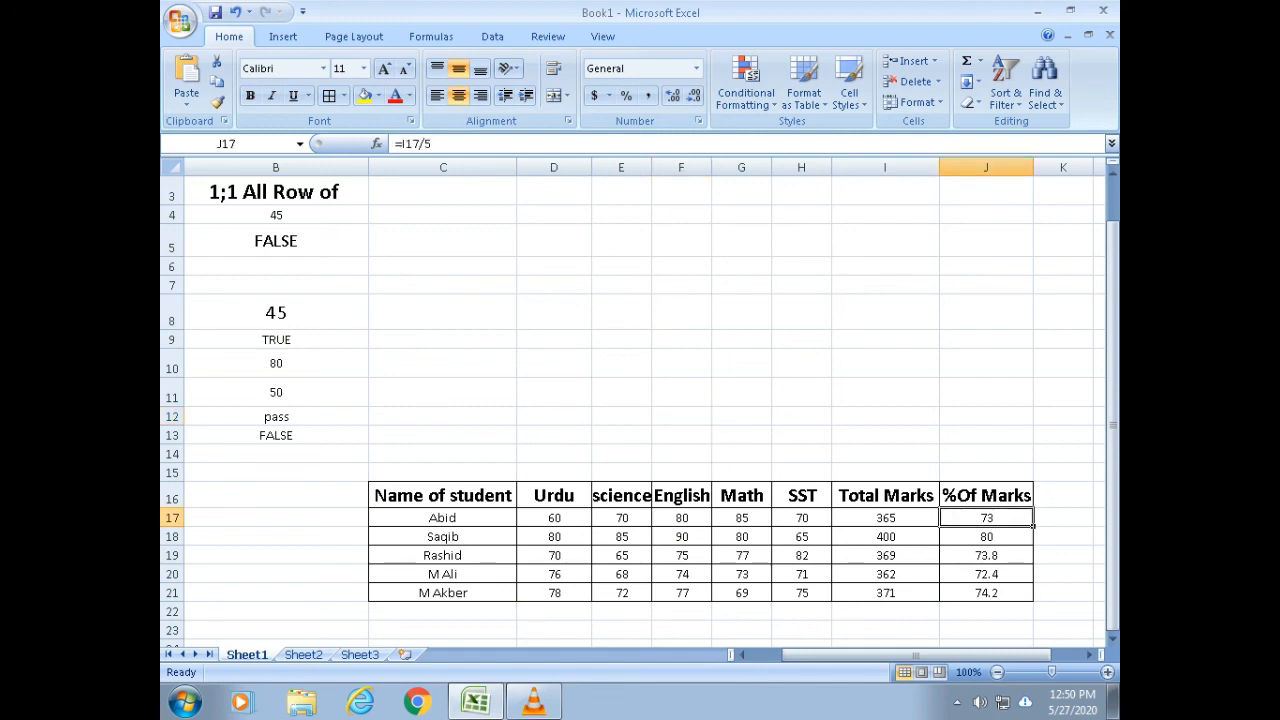
{"action": "left_click", "coordinate": [986, 537]}
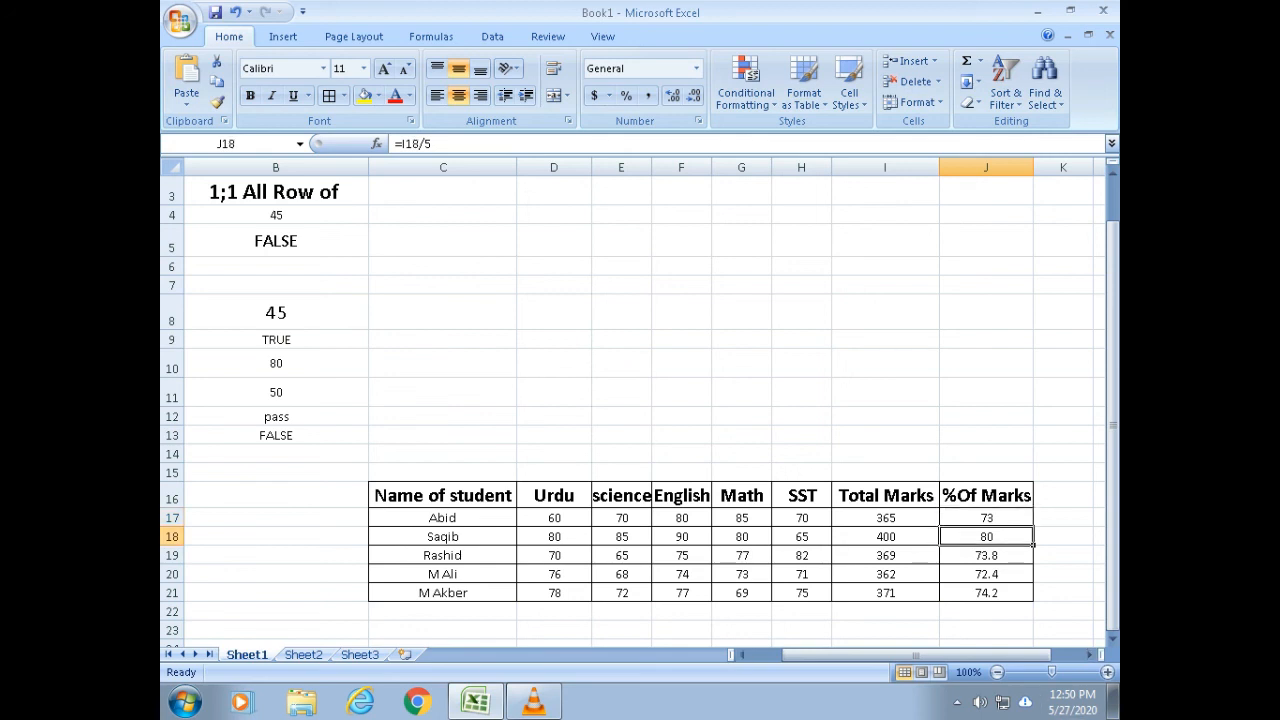
{"action": "left_click", "coordinate": [986, 555]}
{"action": "left_click", "coordinate": [886, 537]}
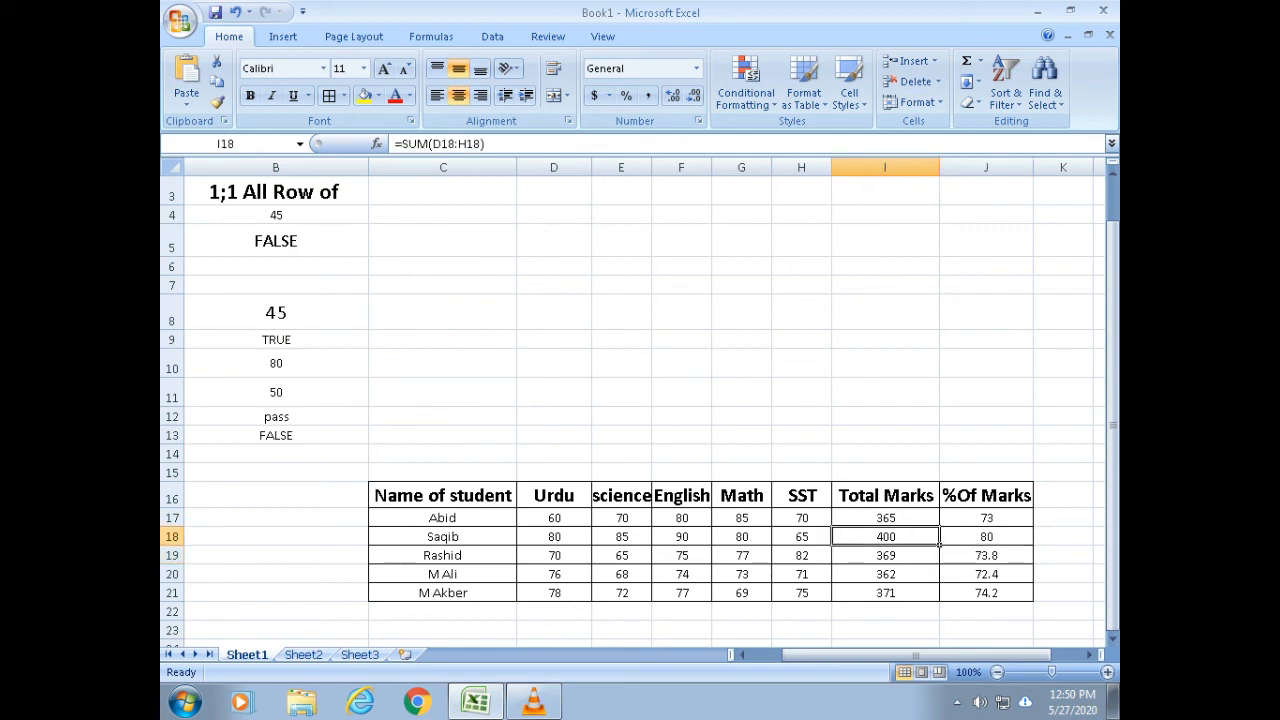
{"action": "left_click", "coordinate": [886, 555]}
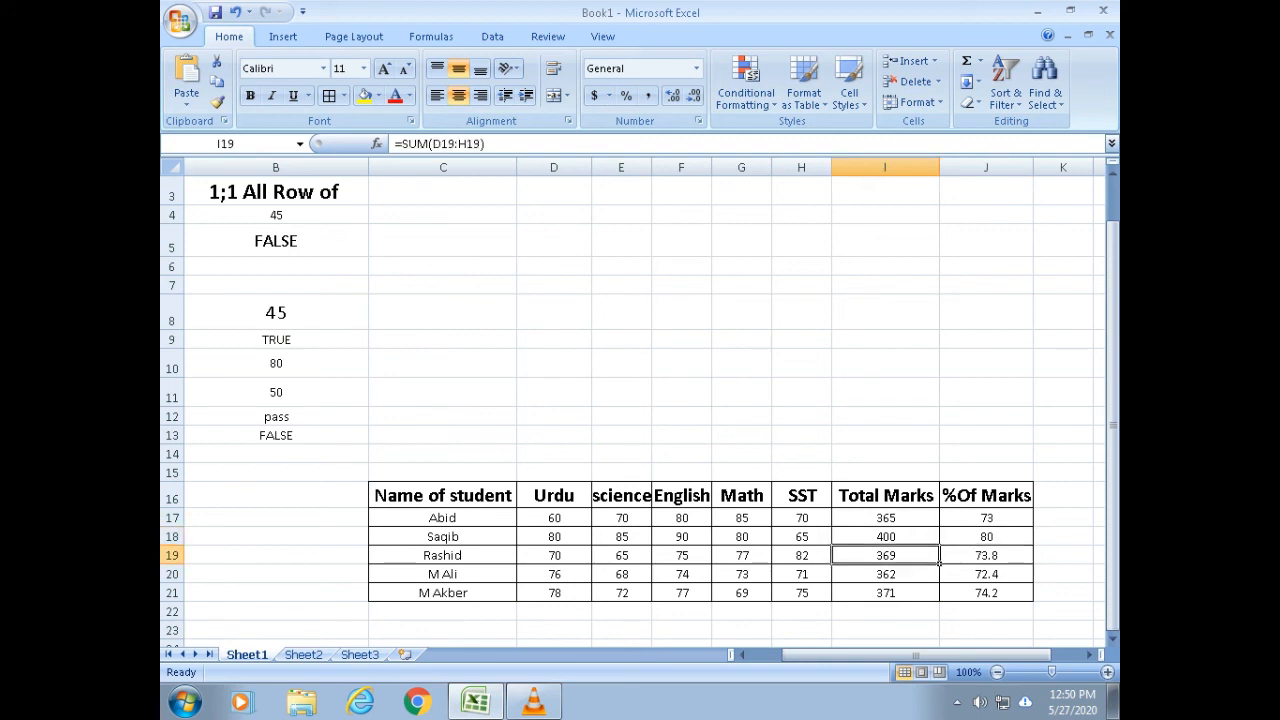
{"action": "left_click", "coordinate": [886, 574]}
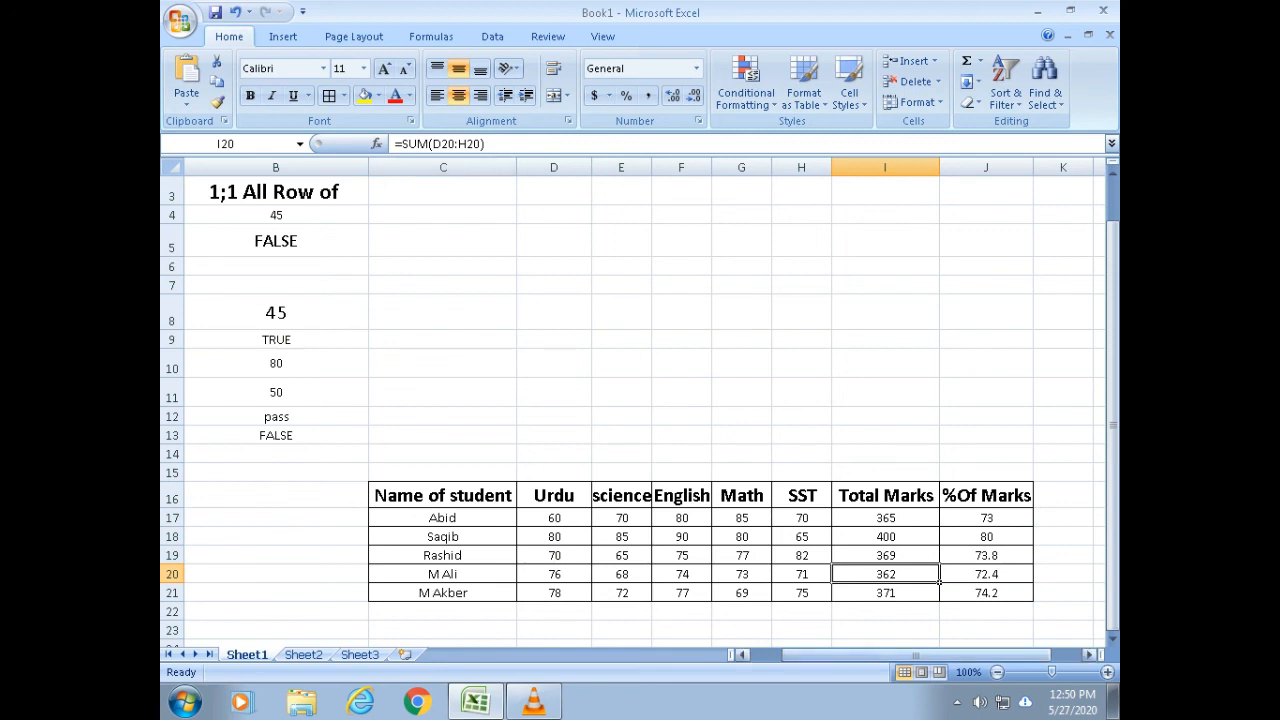
{"action": "left_click", "coordinate": [886, 593]}
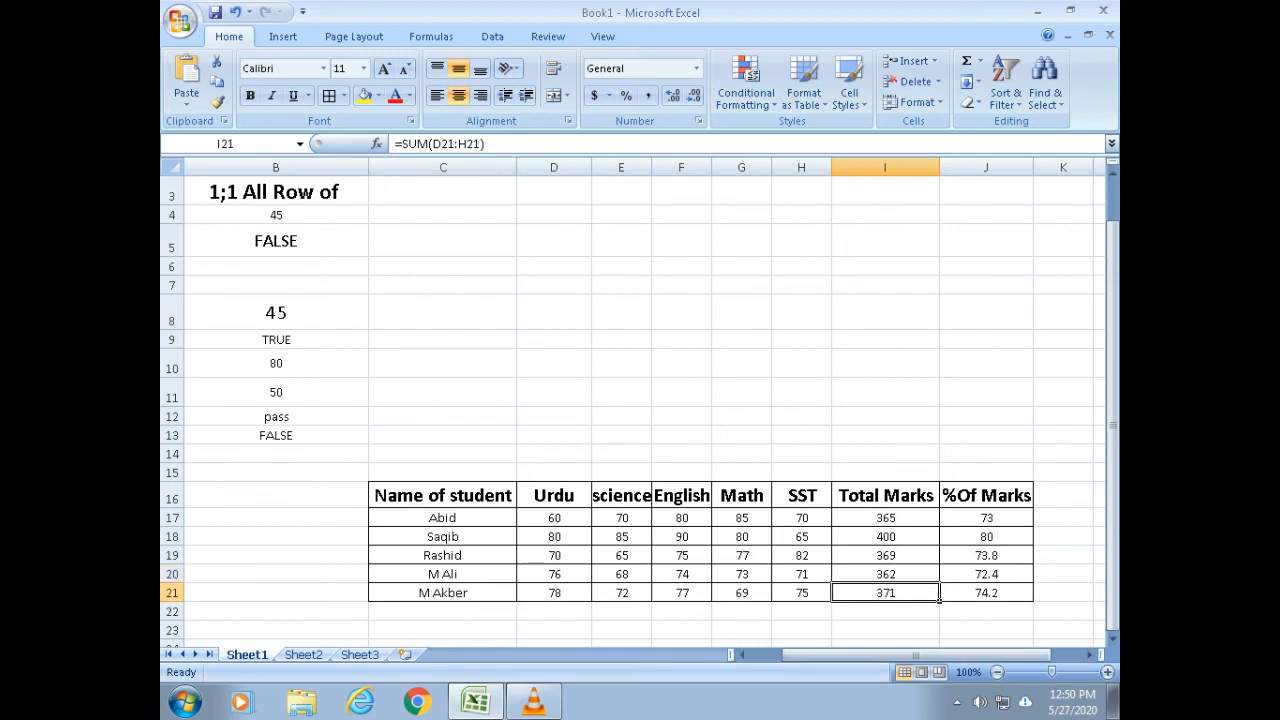
{"action": "left_click", "coordinate": [986, 593]}
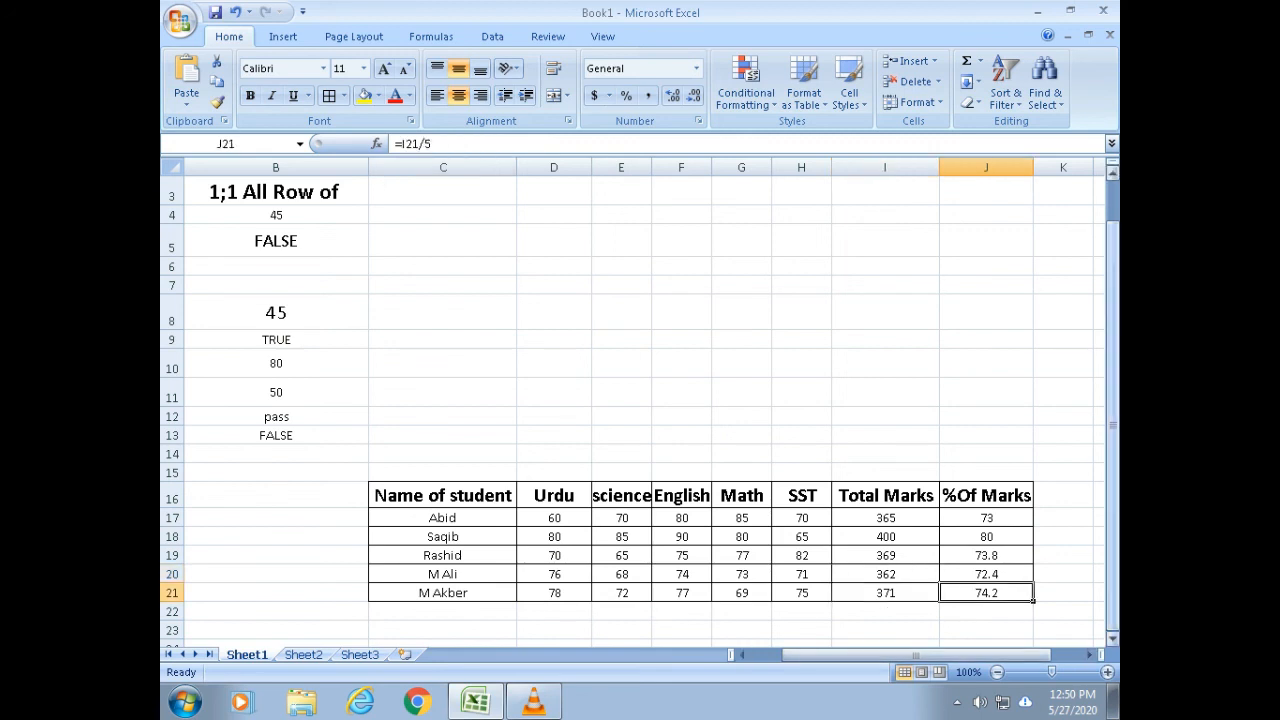
{"action": "left_click", "coordinate": [1113, 342]}
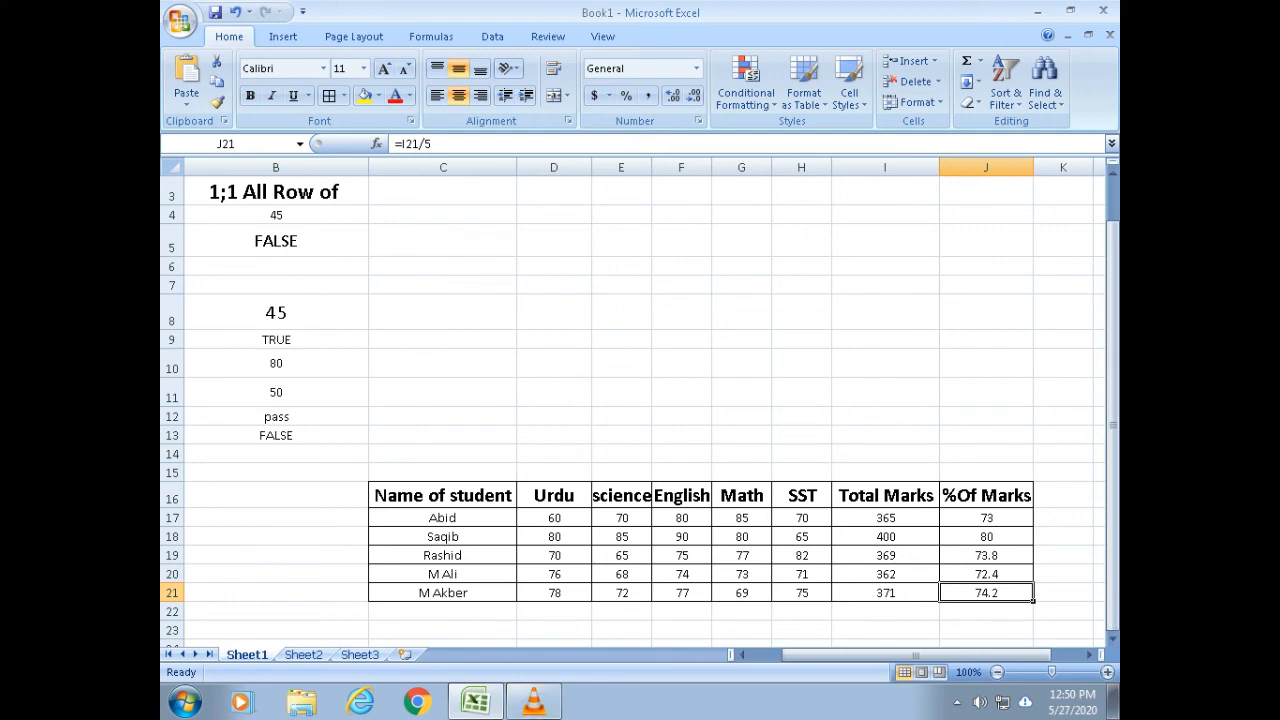
Step: Switch to the VLC media player window
{"action": "mouse_move", "coordinate": [533, 702]}
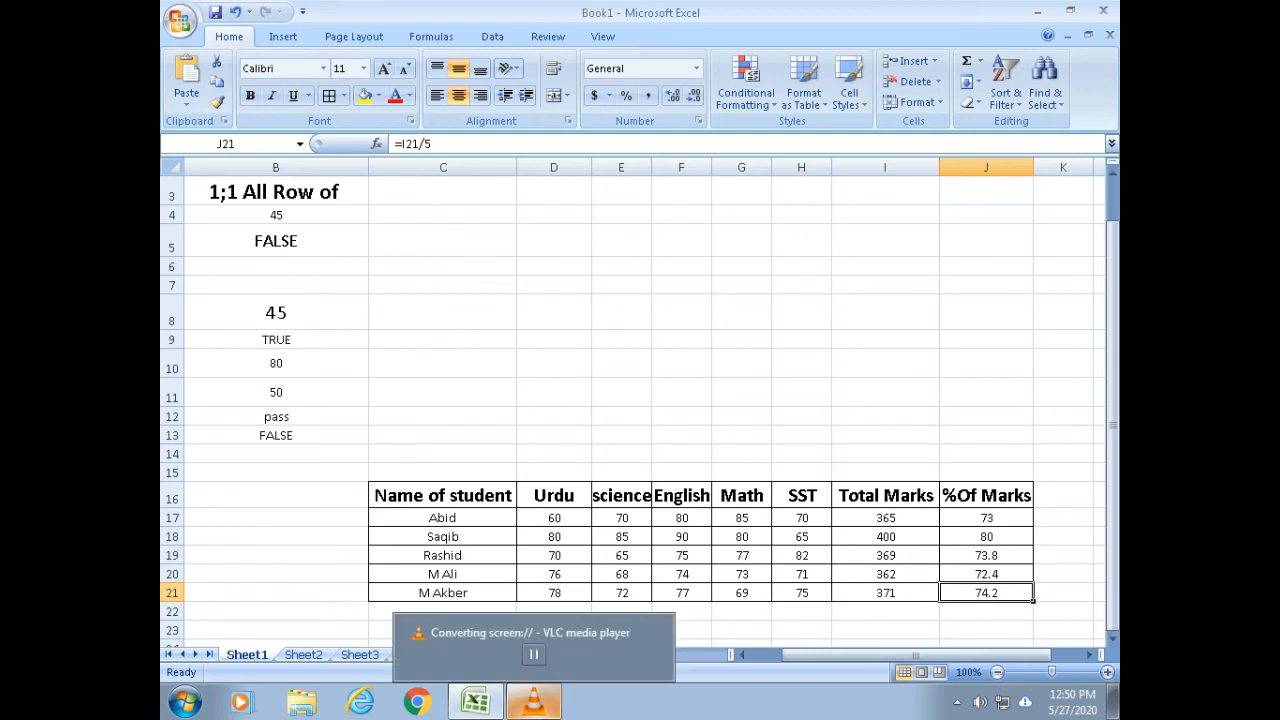
{"action": "left_click", "coordinate": [533, 702]}
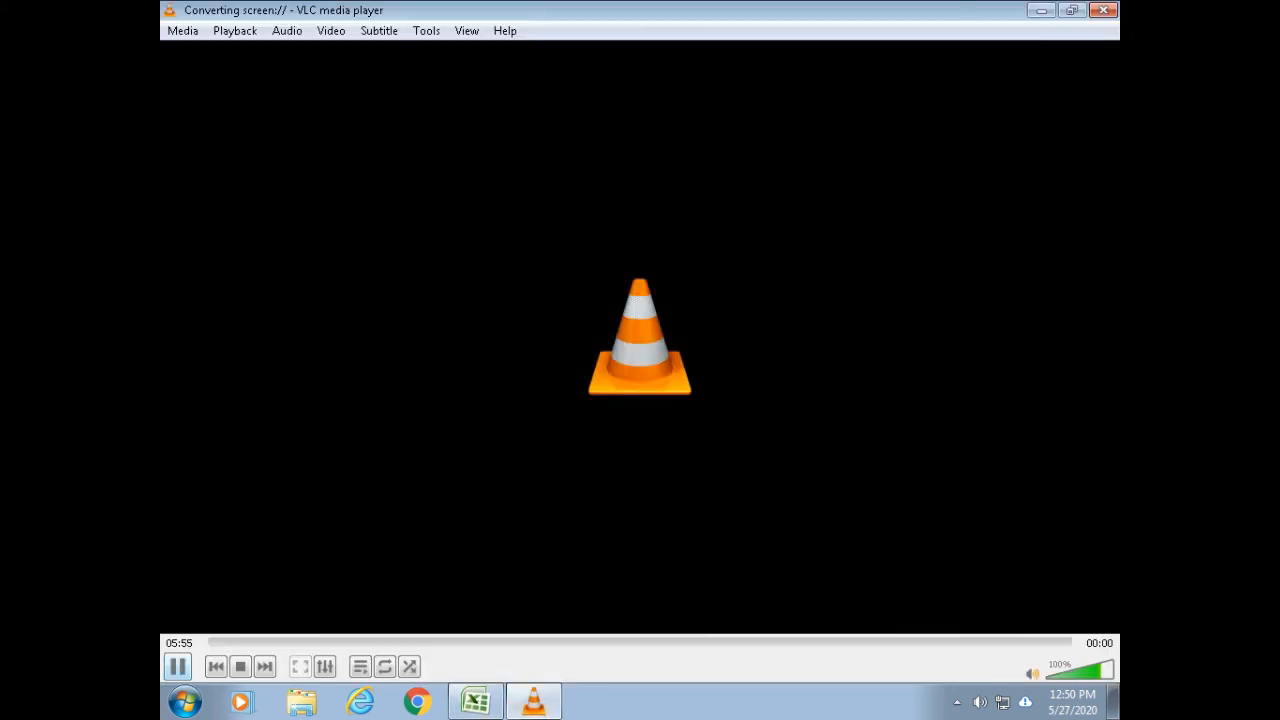